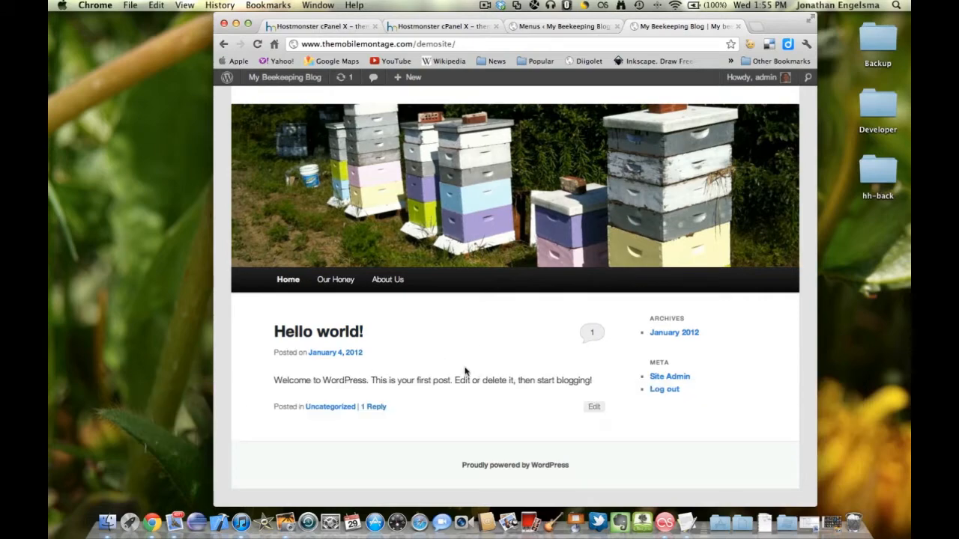
Open the list of all posts in the site administration and move the "Hello world!" post to the trash.
left_click(565, 28)
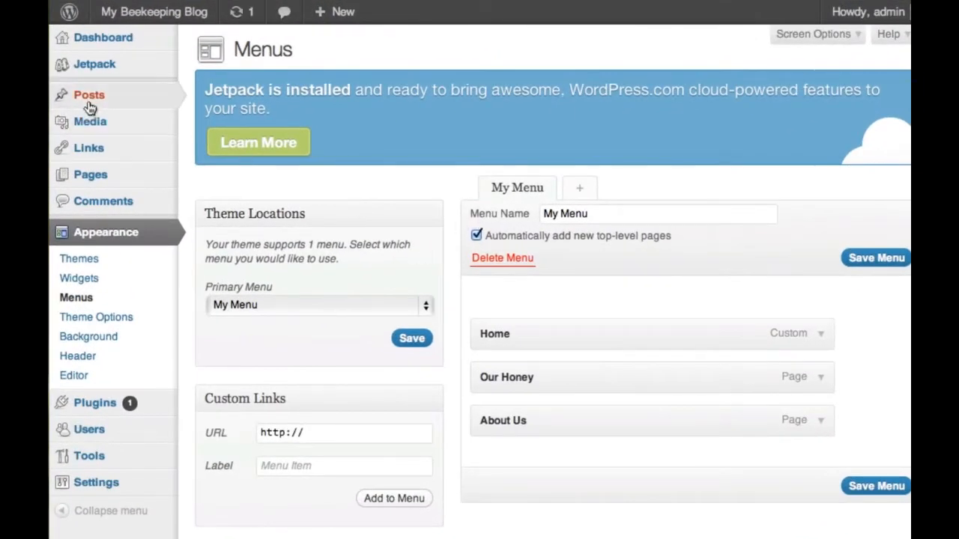
mouse_move(88, 105)
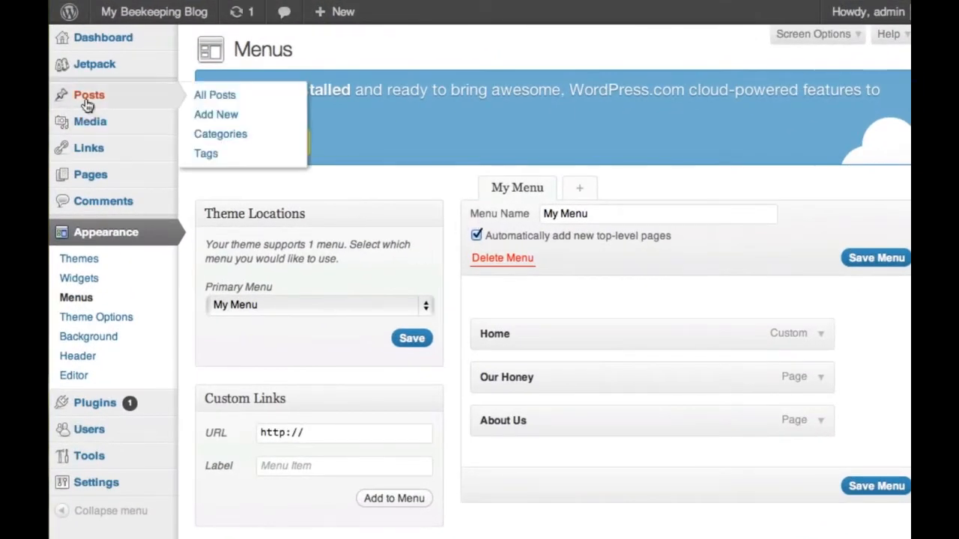
left_click(214, 95)
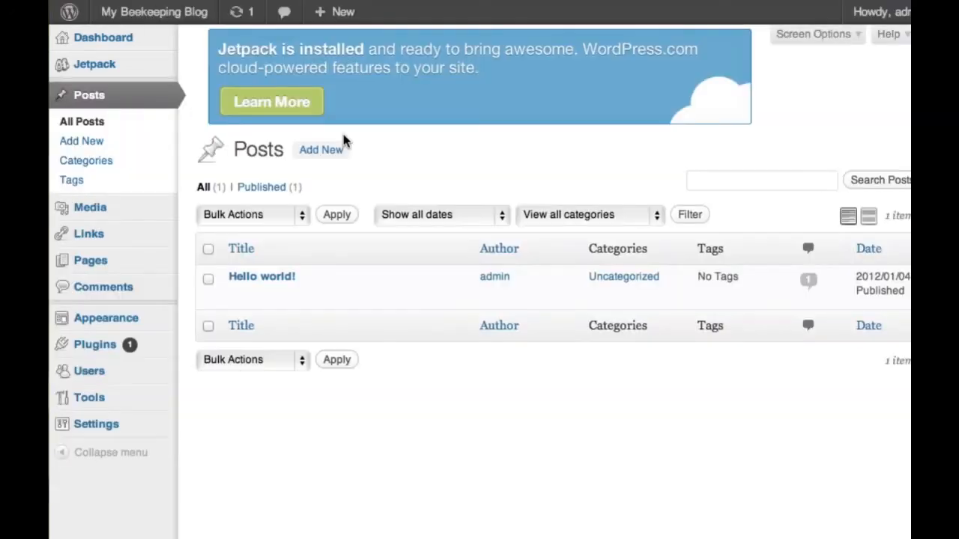
mouse_move(215, 293)
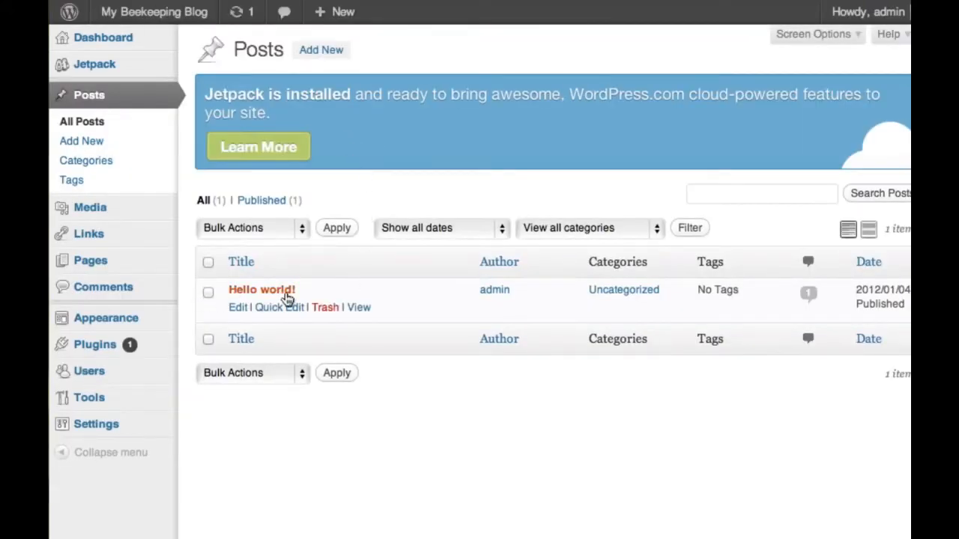
left_click(208, 293)
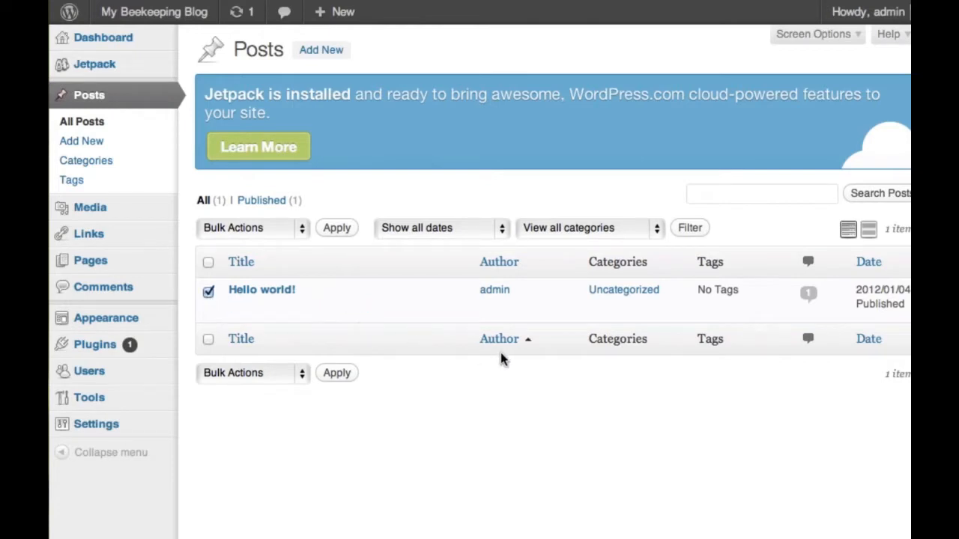
Start a new post titled "Splitting Colonies".
left_click(95, 145)
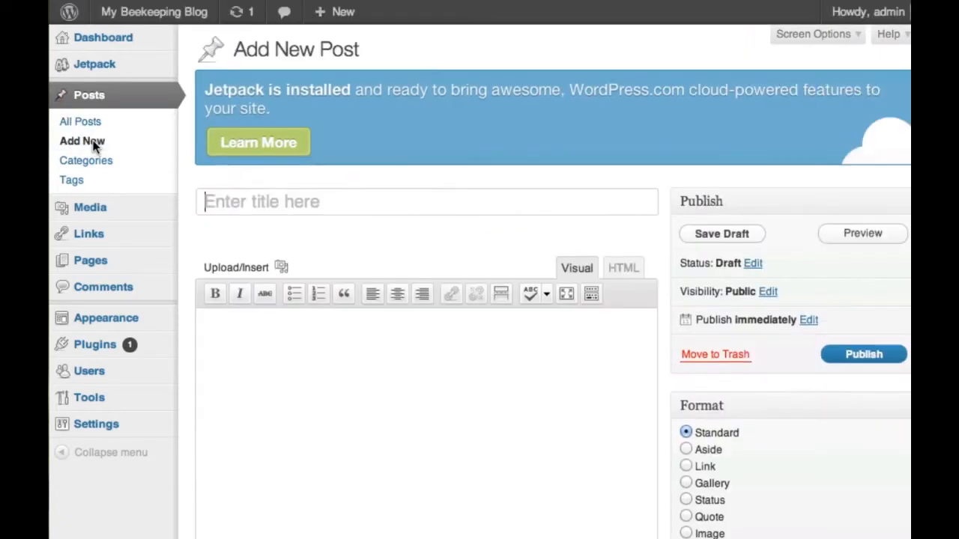
left_click(255, 203)
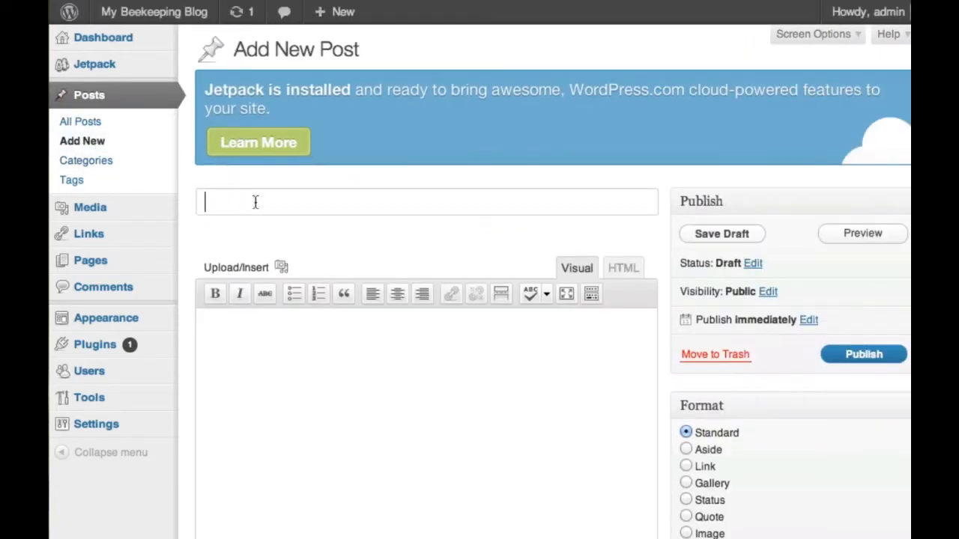
type("Splitting Colonies")
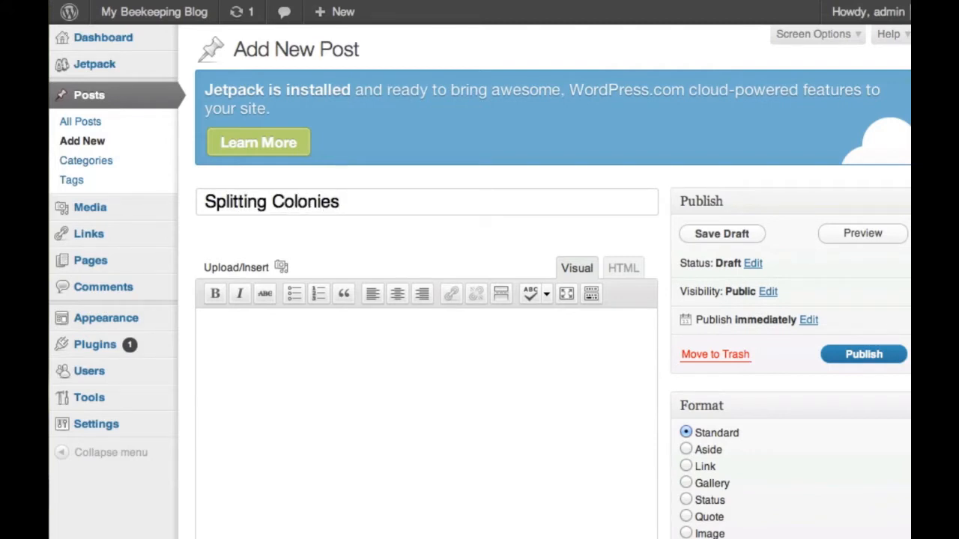
Copy the paragraph under "Splitting Colonies" from the Untitled text document into the post body and publish the post.
left_click(239, 331)
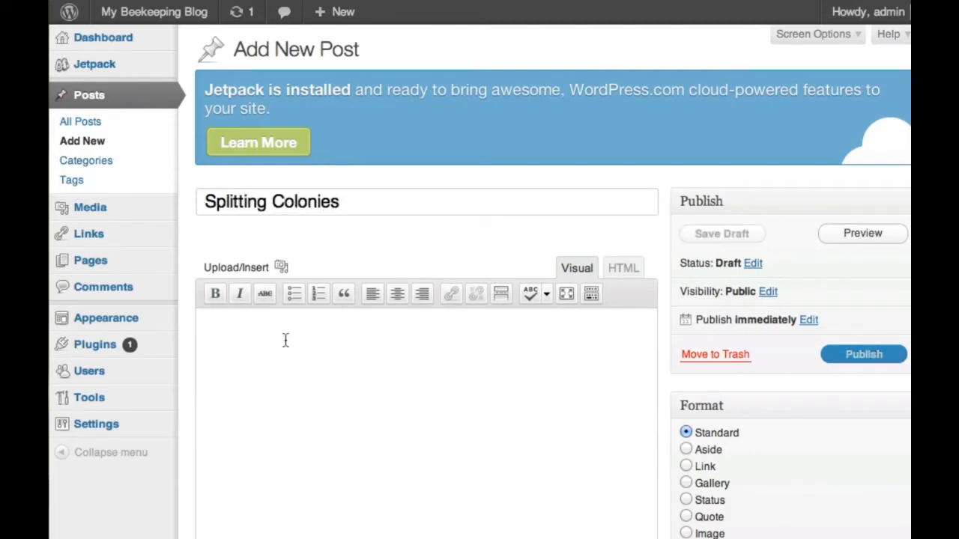
key("super+Tab")
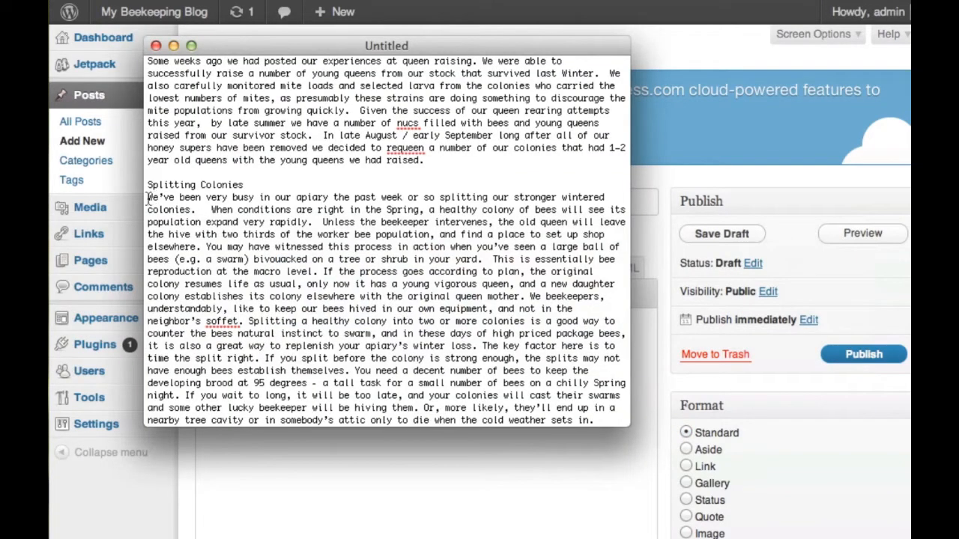
left_click_drag(149, 199, 460, 468)
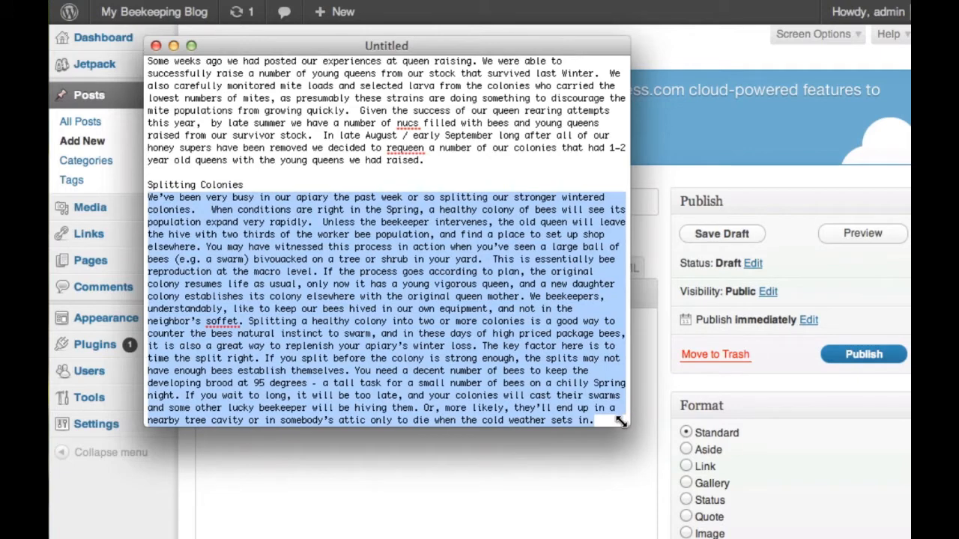
key("super+Tab")
key("super+v")
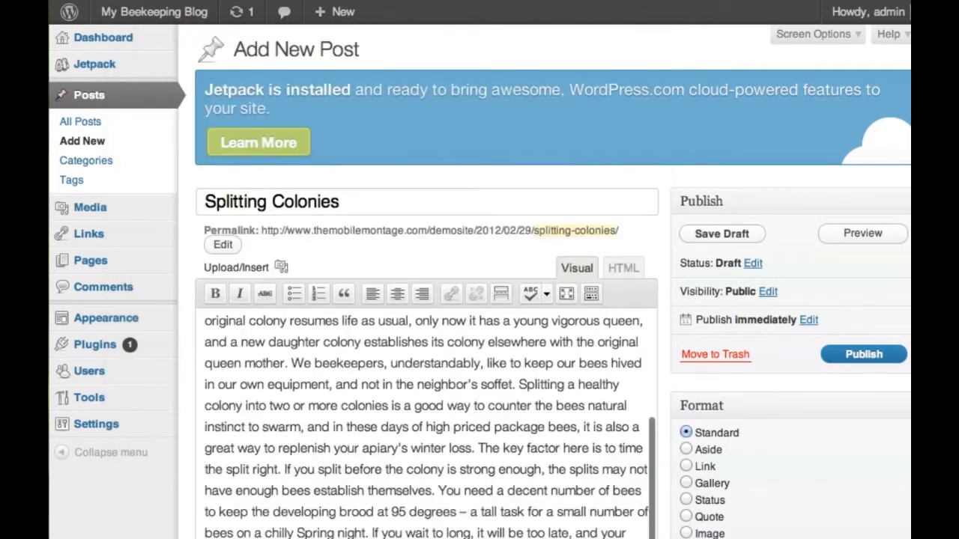
scroll(403, 427, "down", 3)
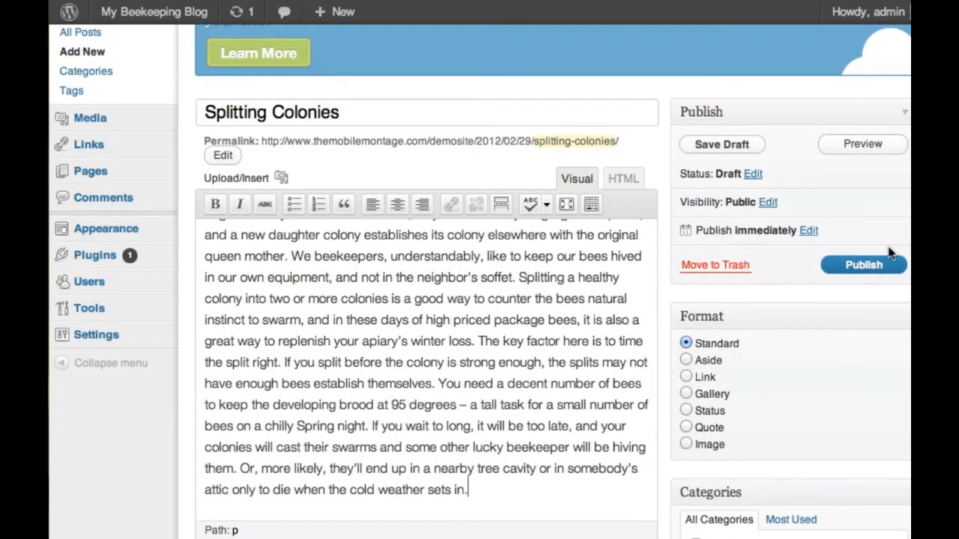
left_click(871, 268)
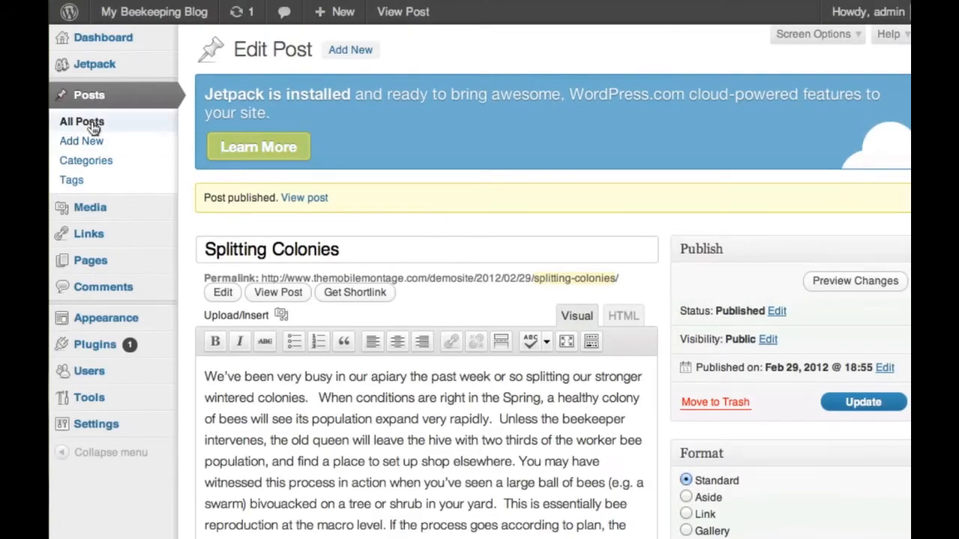
Check the list of all posts and start another new post titled "Late Summer Requeening".
left_click(90, 125)
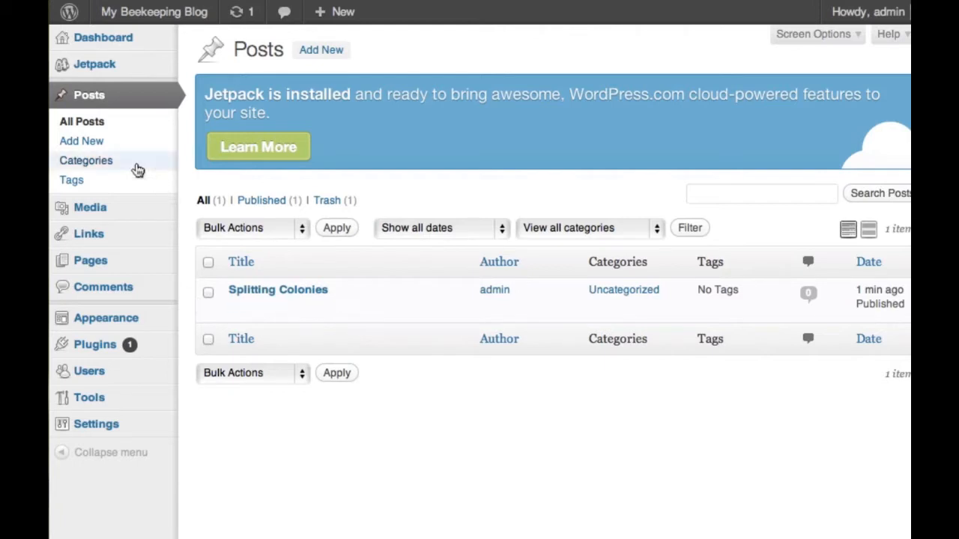
left_click(102, 144)
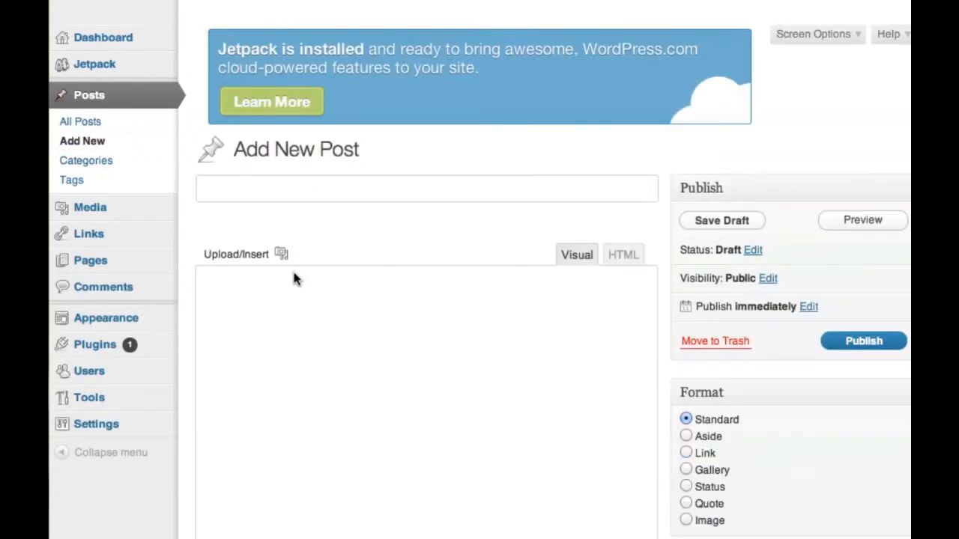
left_click(247, 203)
type("Late ")
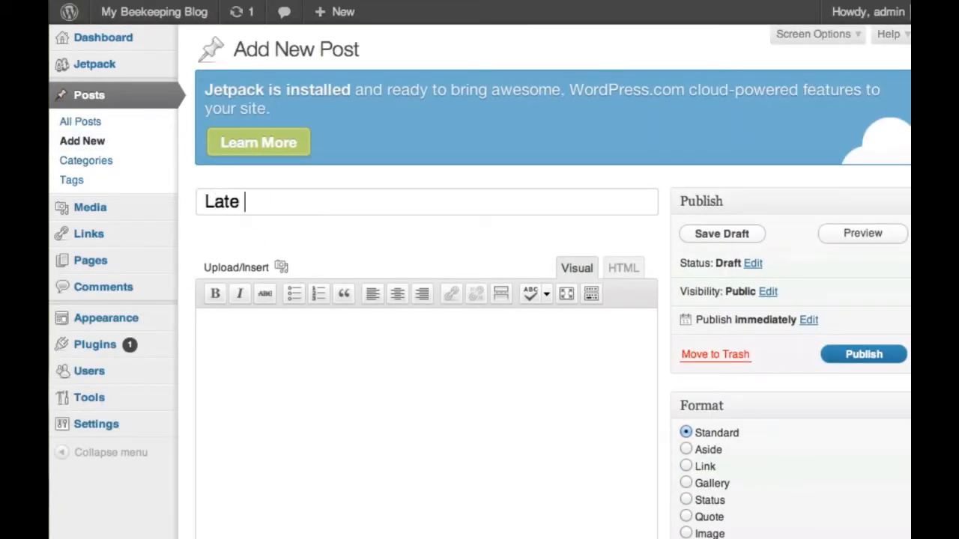
type("Summer Reque")
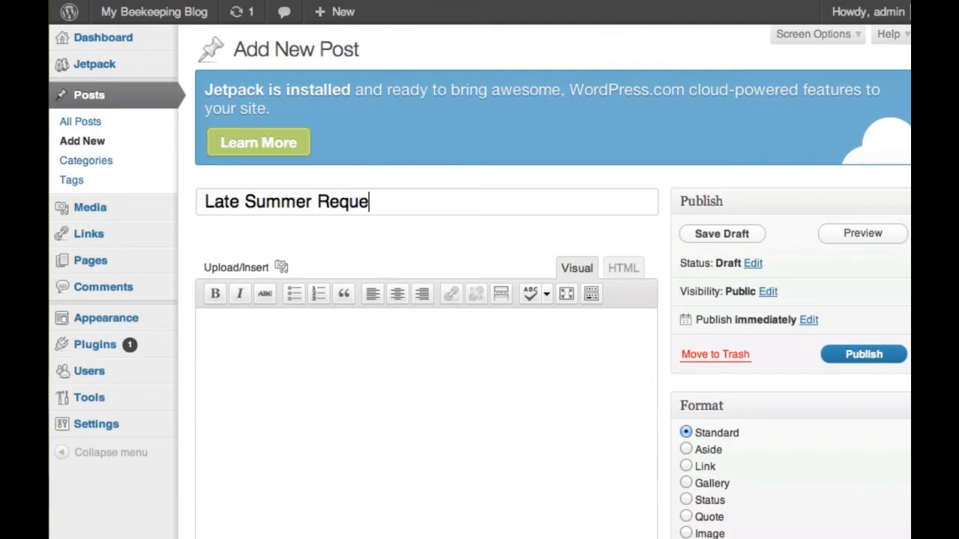
type("ening")
Copy all text above the "Splitting Colonies" heading from the Untitled document into the post body and publish the post.
left_click(230, 396)
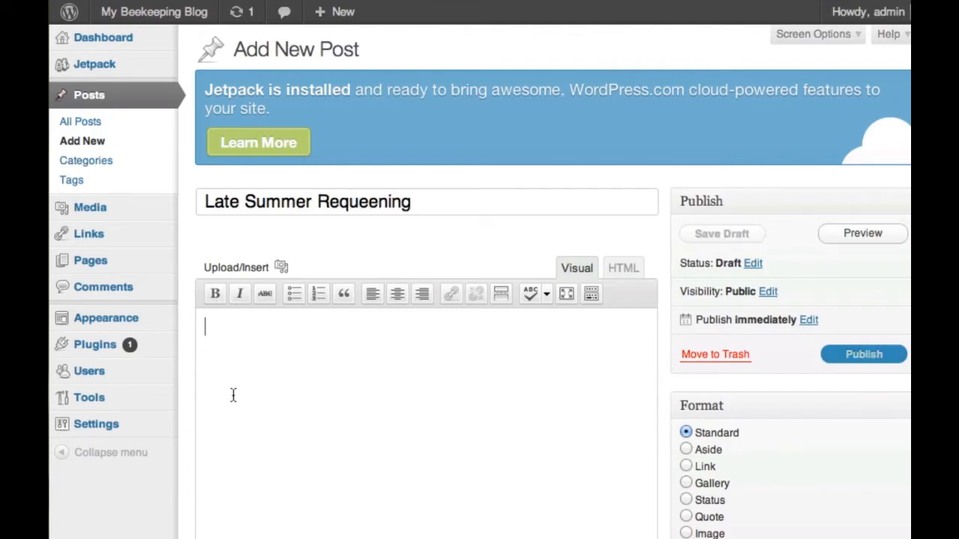
key("super+Tab")
scroll(231, 145, "up", 3)
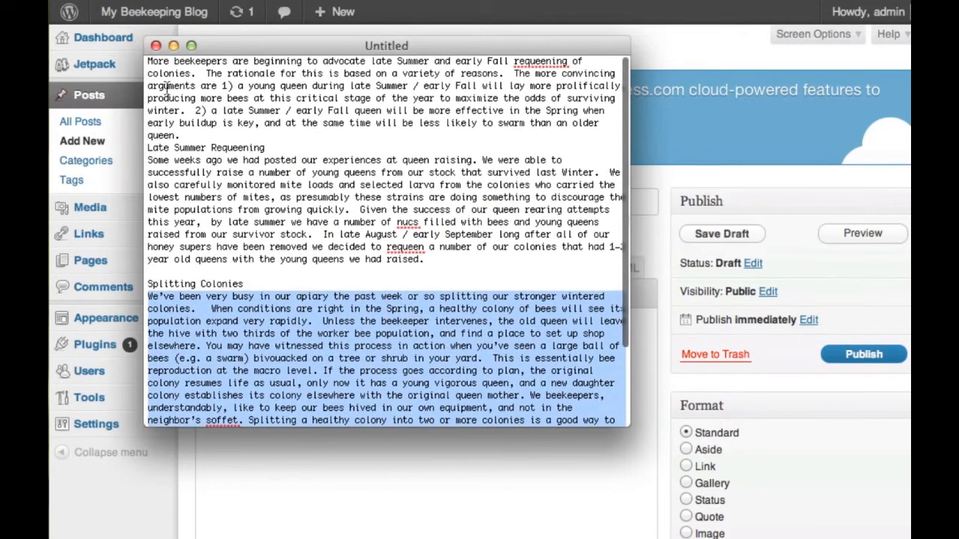
left_click_drag(149, 61, 469, 262)
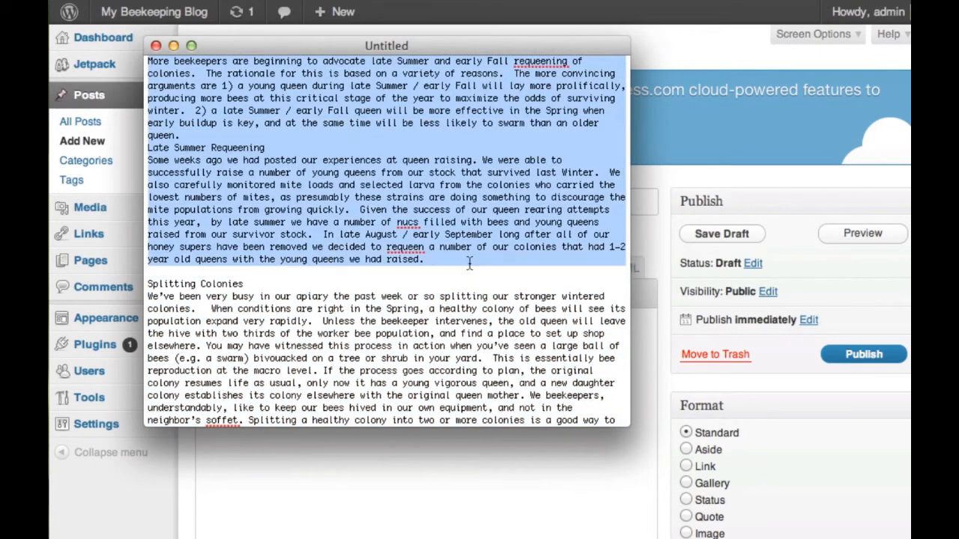
left_click(515, 474)
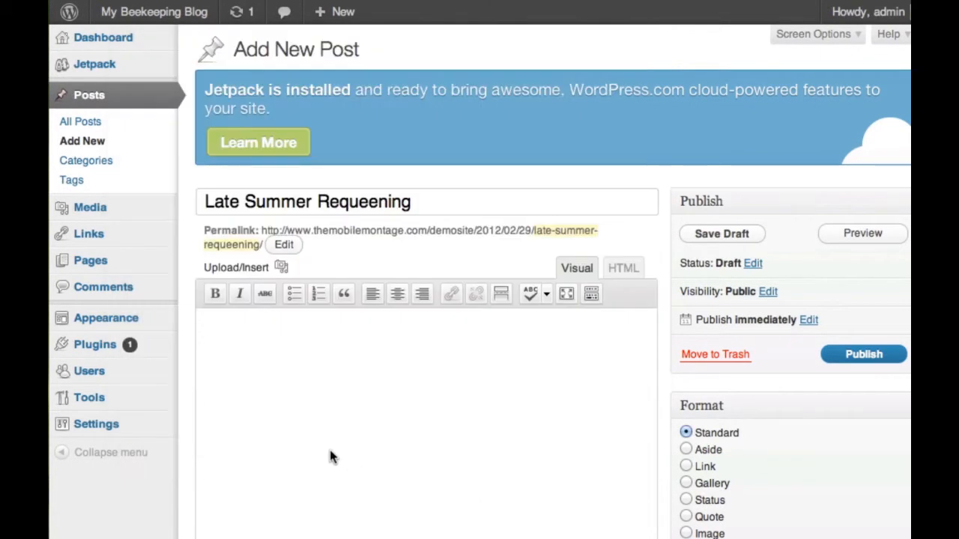
key("ctrl+v")
left_click(864, 354)
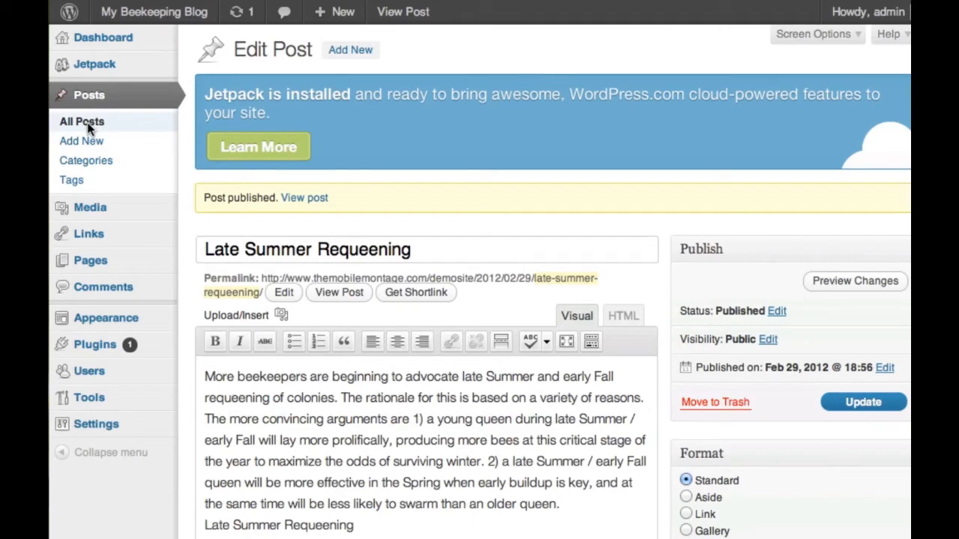
Check the list of all posts, reload the public blog home page and look through both new posts there.
left_click(84, 121)
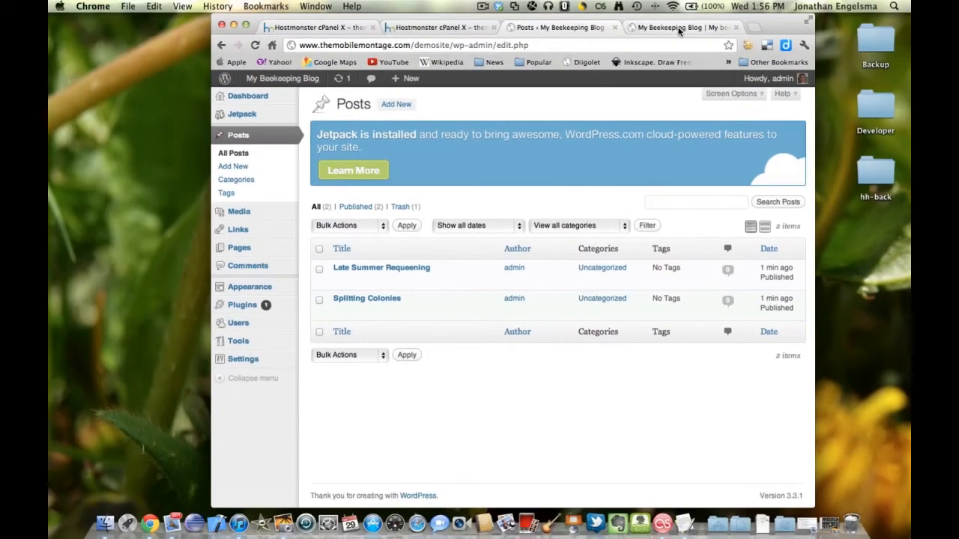
left_click(678, 27)
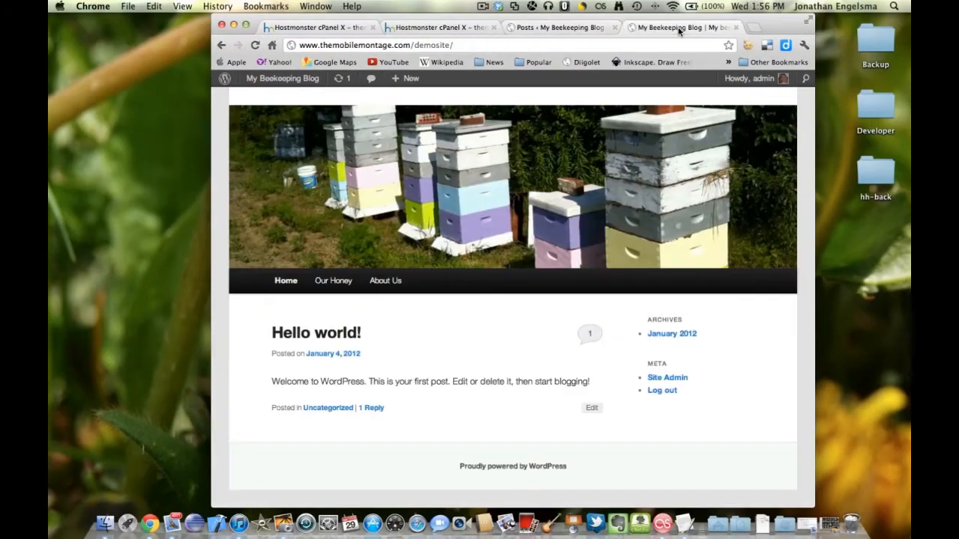
left_click(255, 45)
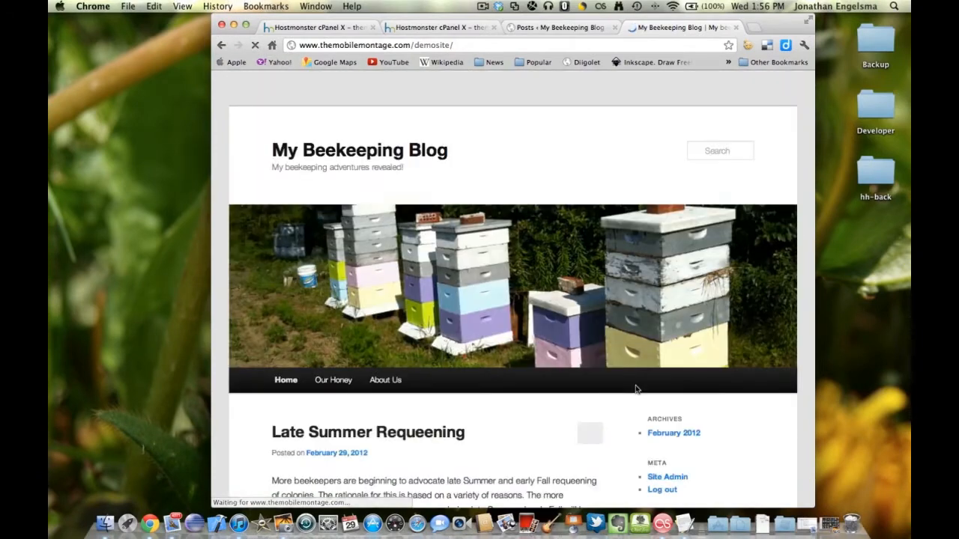
scroll(629, 413, "down", 8)
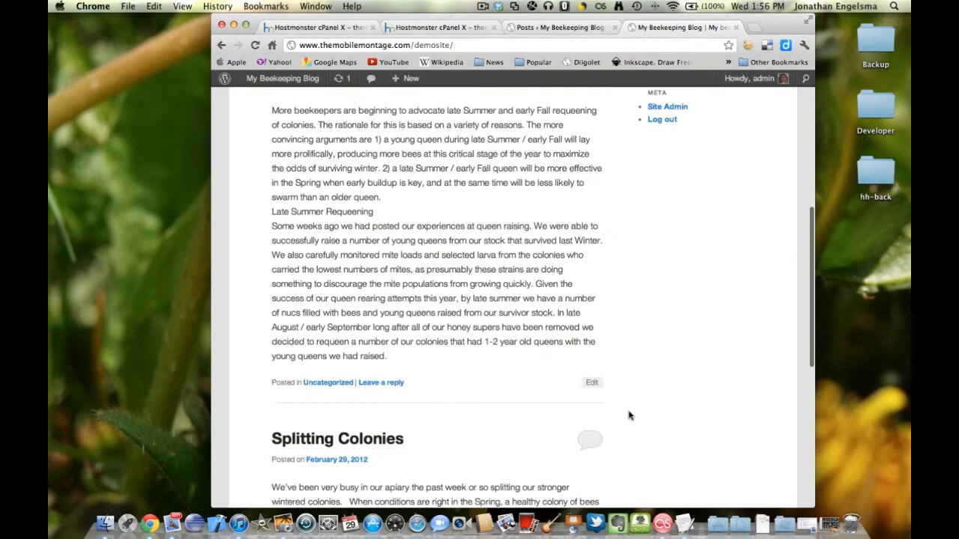
scroll(630, 416, "down", 10)
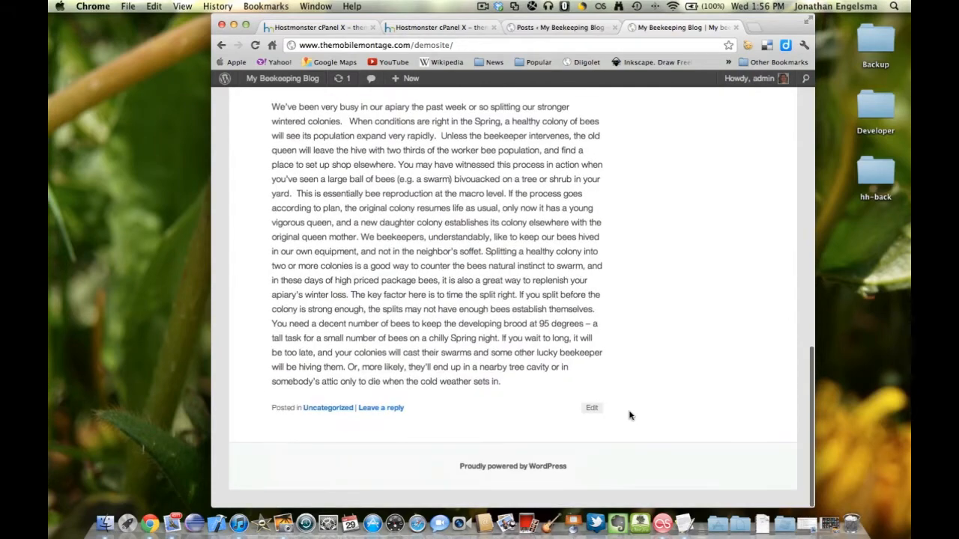
scroll(571, 308, "up", 18)
View the "Late Summer Requeening" post on its own page and return to the blog's home page.
key("super+r")
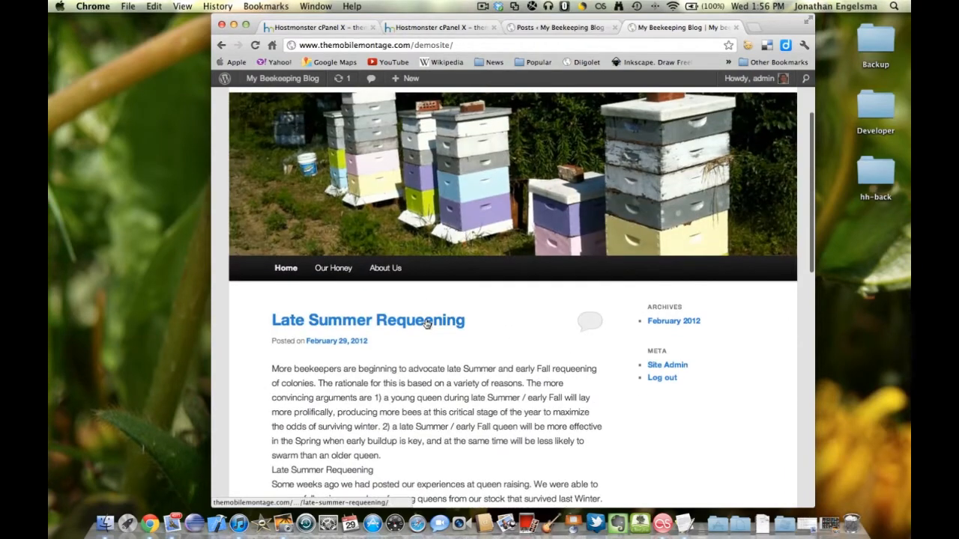
scroll(608, 408, "down", 12)
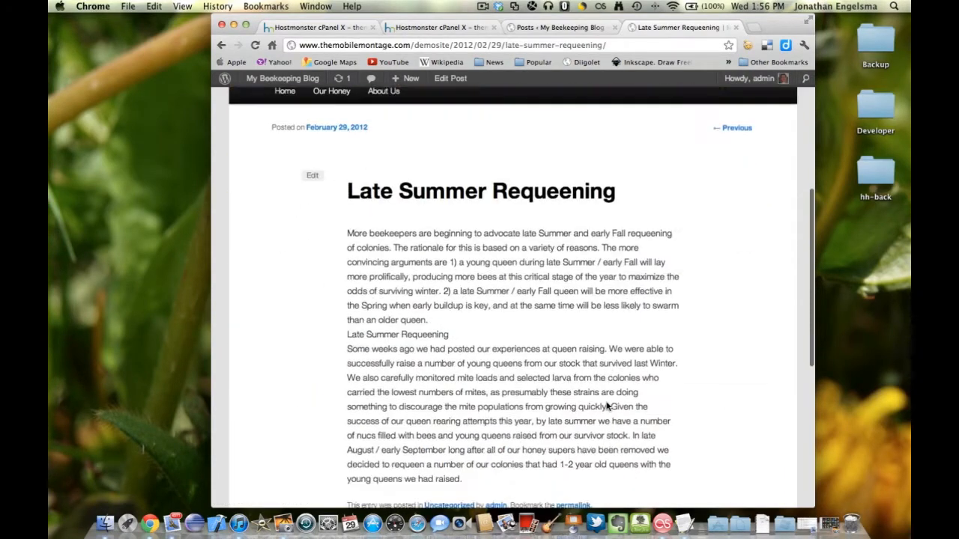
scroll(556, 271, "up", 13)
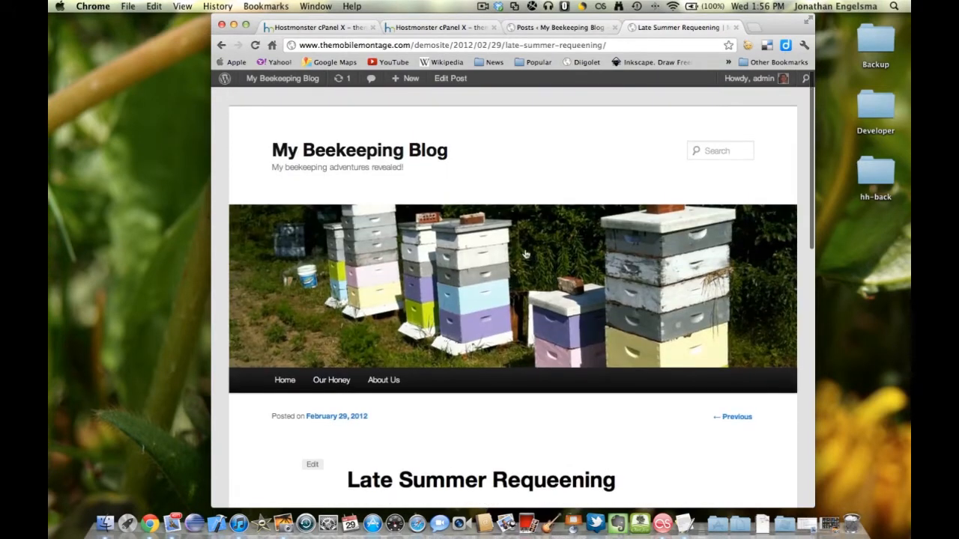
left_click(344, 154)
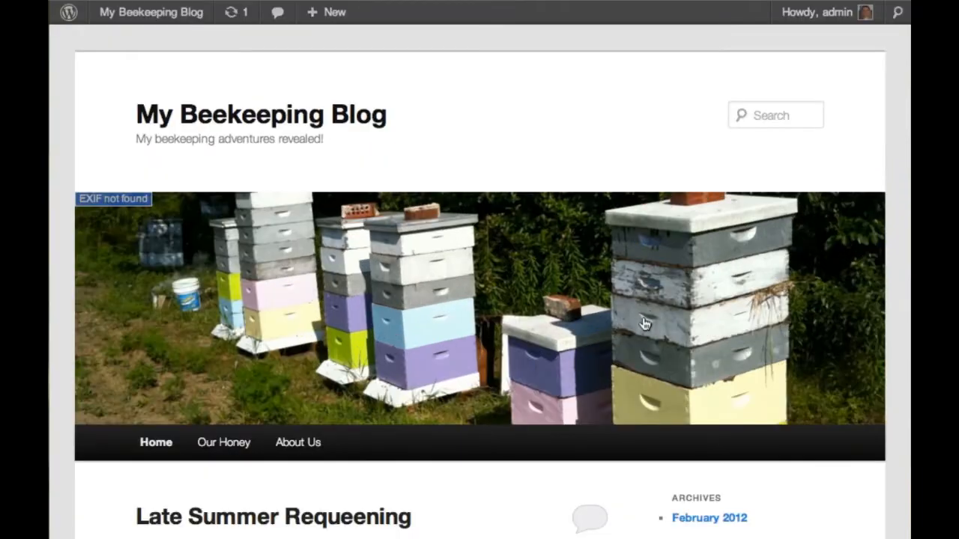
Look over the current right sidebar beside the posts on the blog's home page.
scroll(627, 301, "down", 5)
scroll(694, 260, "down", 2)
scroll(636, 424, "up", 2)
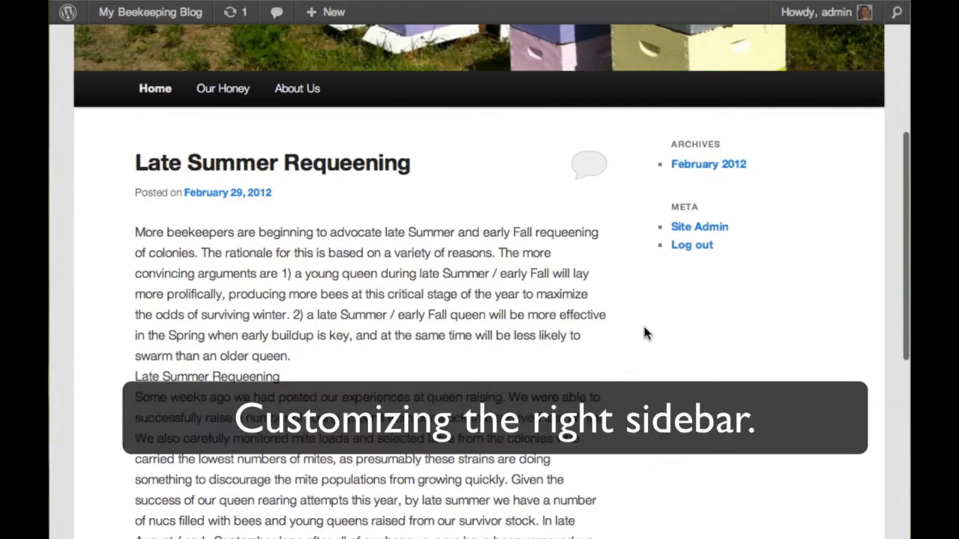
scroll(681, 327, "up", 2)
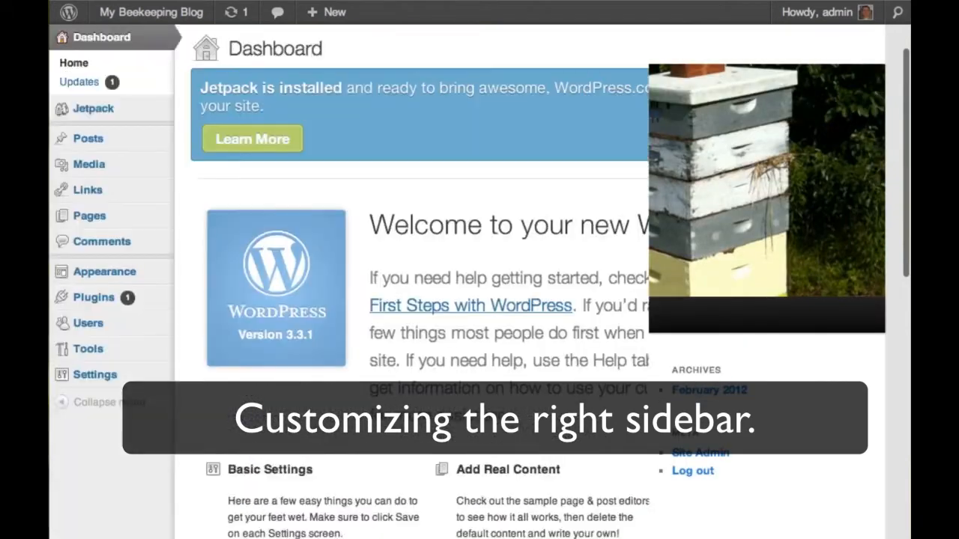
Open the theme's widget settings in the site administration and look through the available widgets.
mouse_move(110, 277)
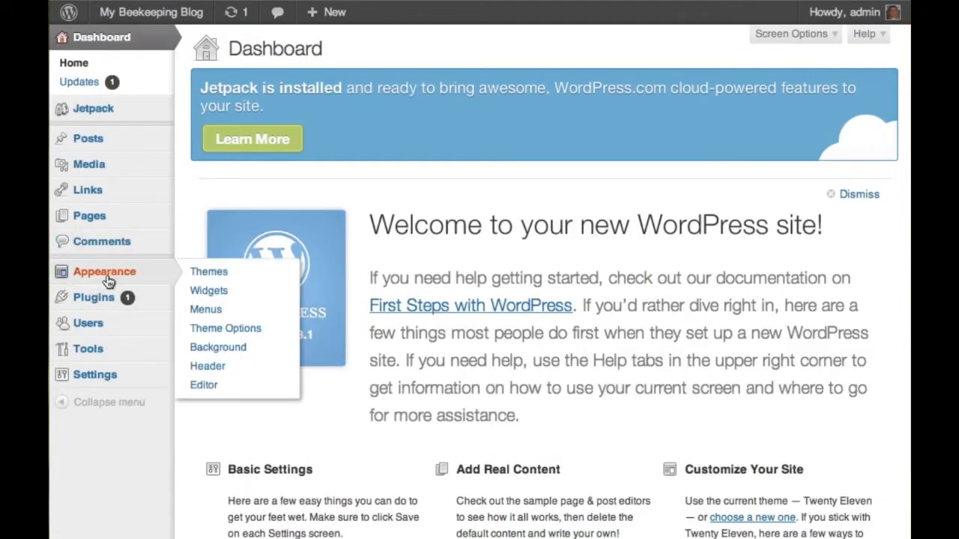
left_click(244, 276)
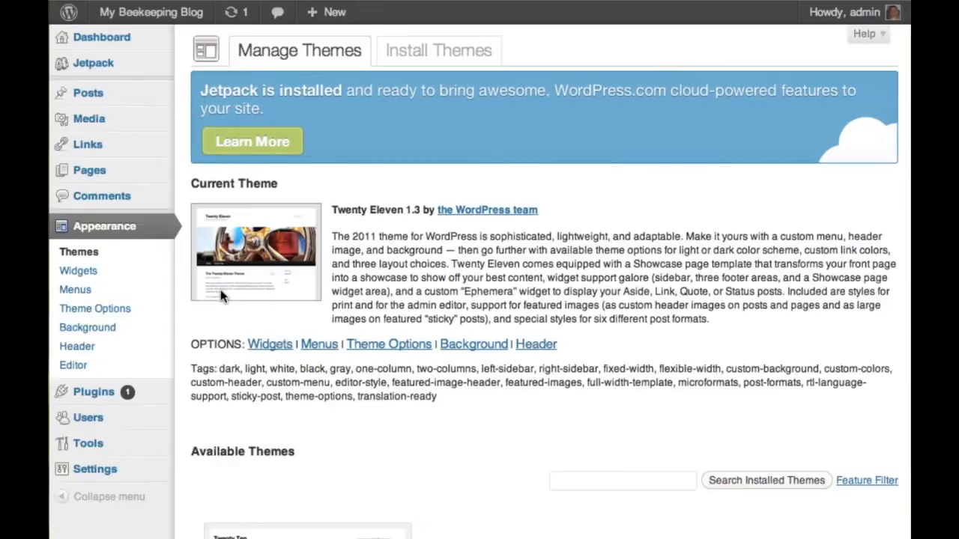
left_click(78, 271)
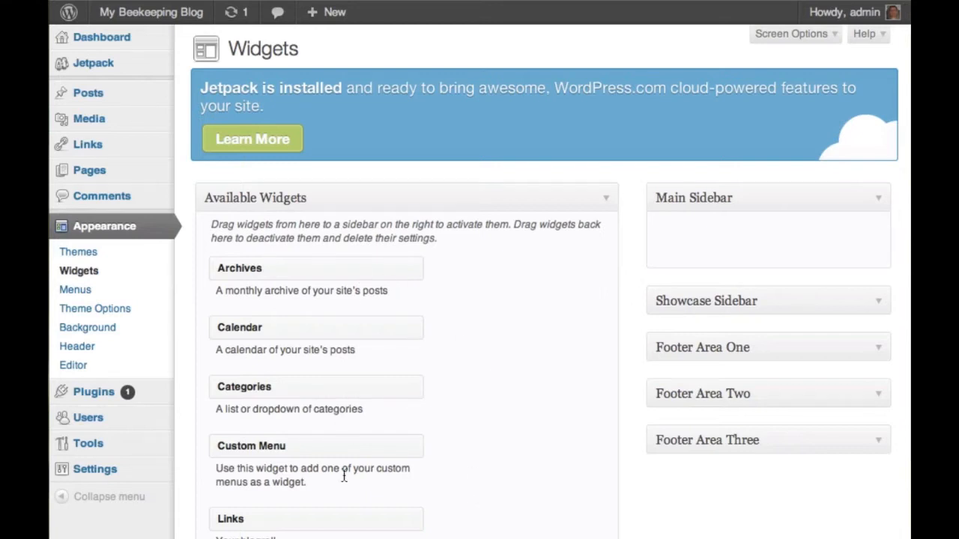
scroll(397, 514, "down", 5)
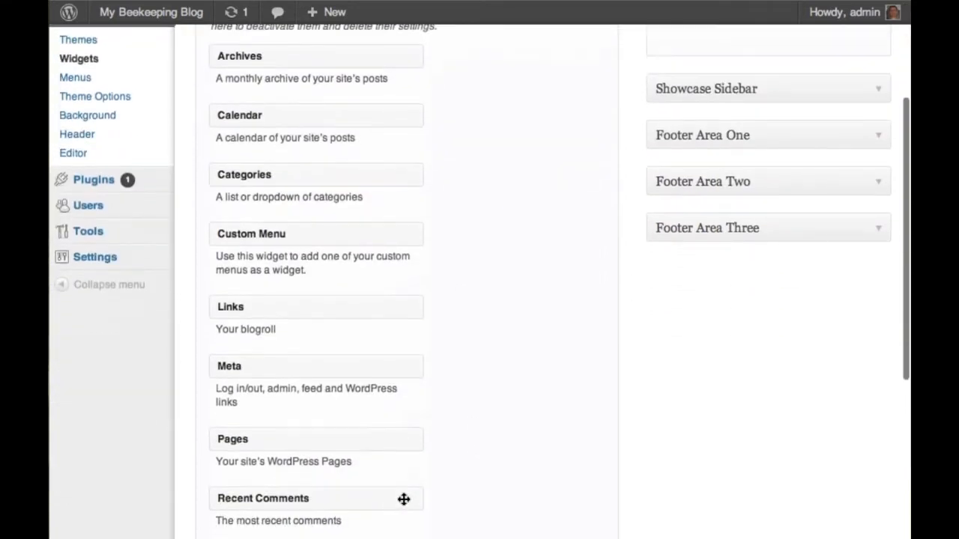
scroll(402, 504, "up", 3)
scroll(404, 501, "up", 2)
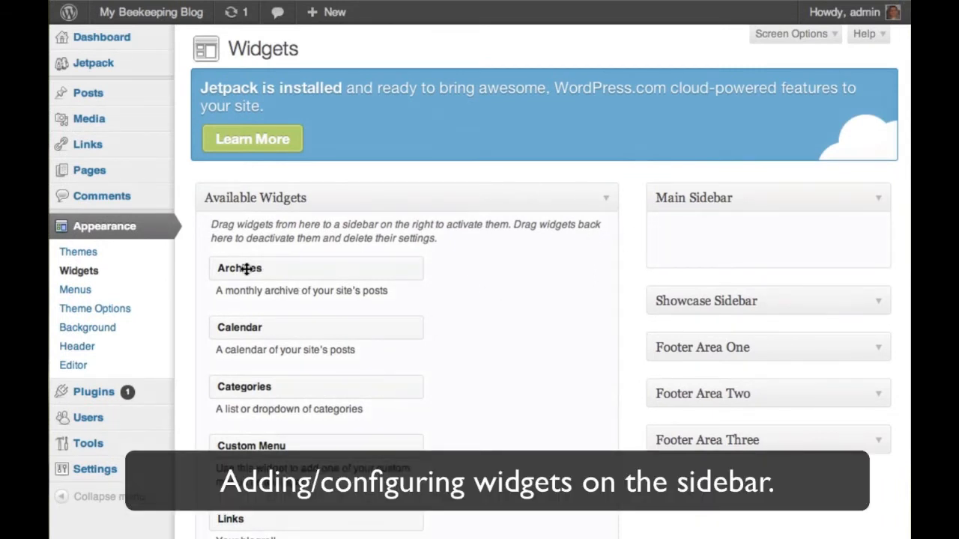
Add the Archives widget to the Main Sidebar with the title "Previous Posts" and post counts shown, and save it.
left_click_drag(248, 267, 697, 236)
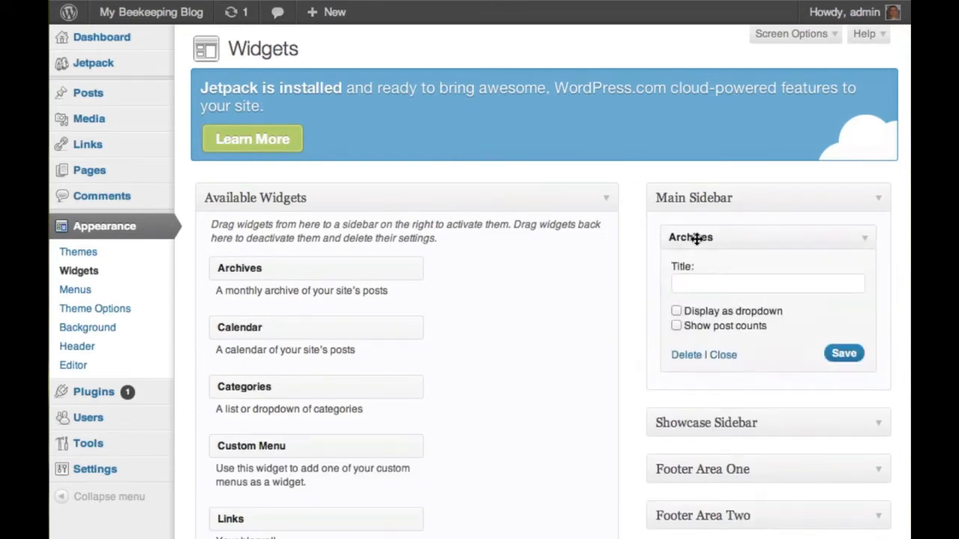
left_click(701, 284)
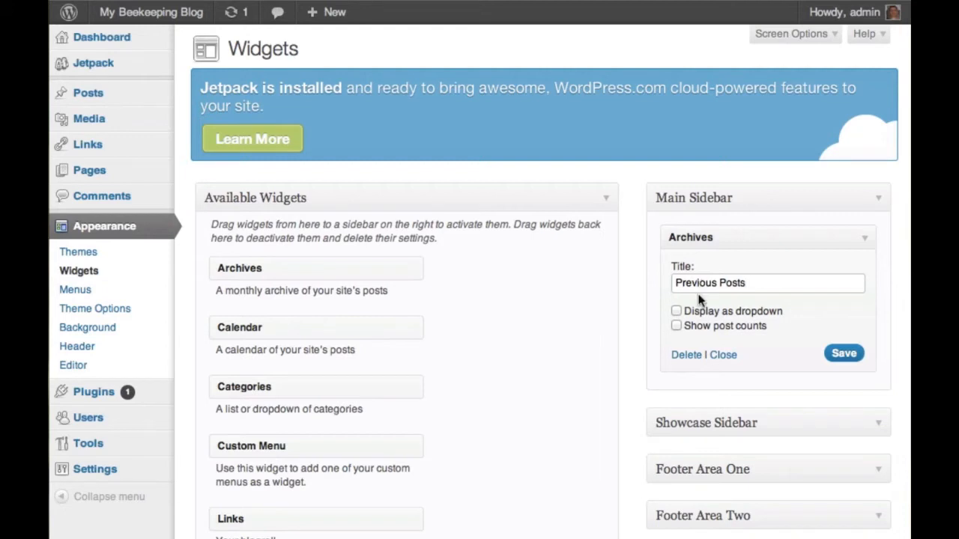
left_click(676, 326)
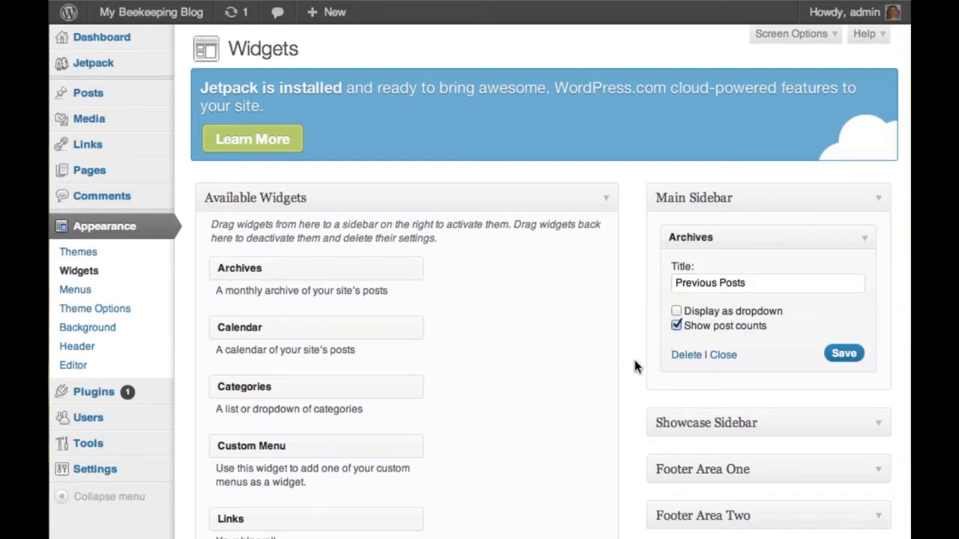
left_click(848, 355)
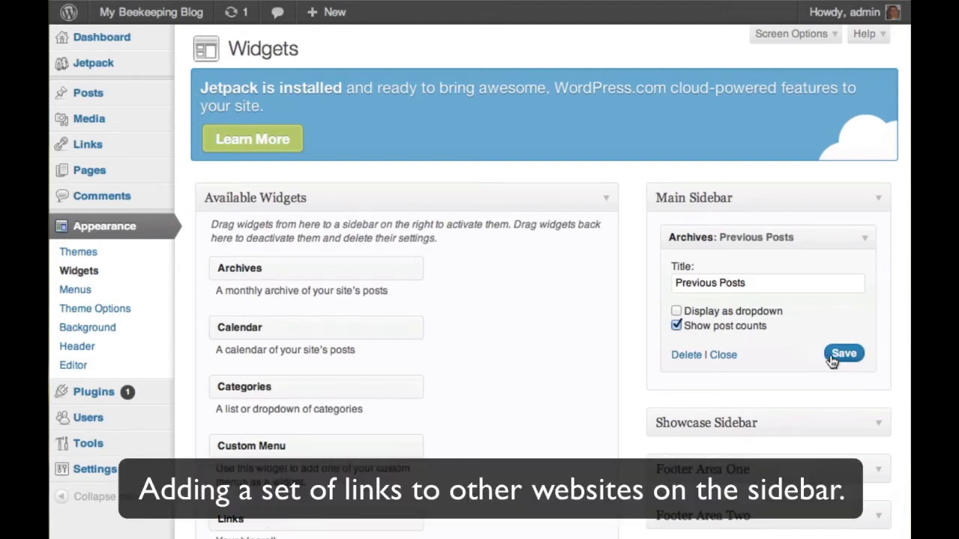
left_click(723, 355)
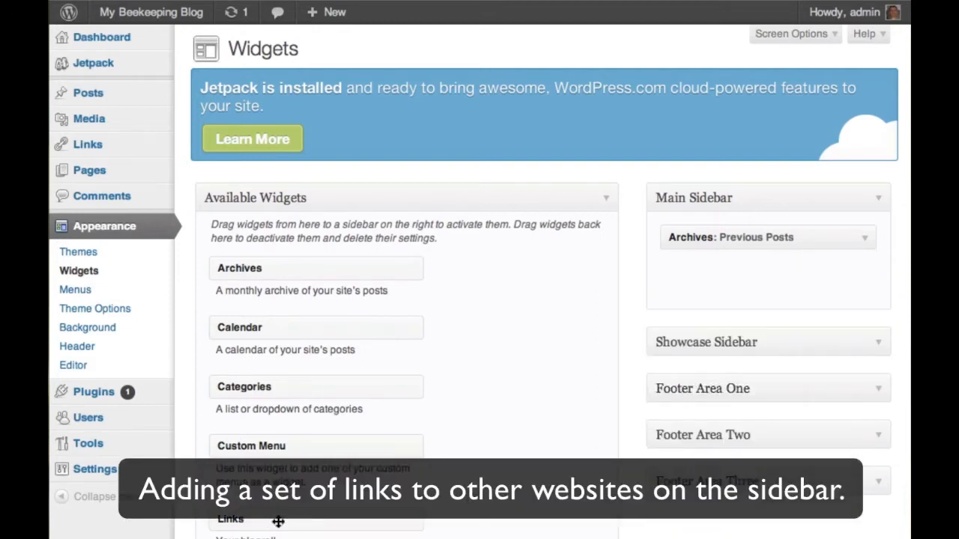
Add the Links widget below Archives in the Main Sidebar and save it with its default settings.
left_click_drag(276, 522, 732, 280)
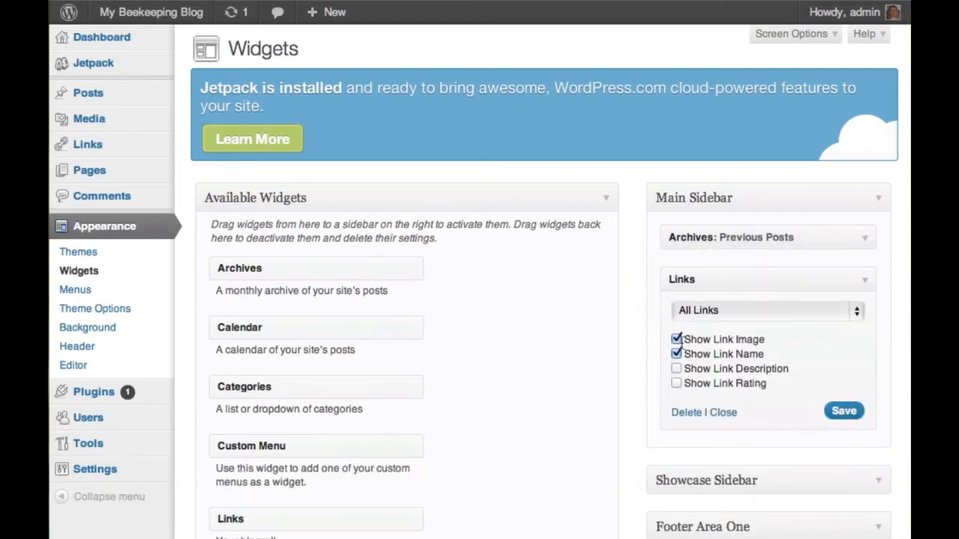
left_click(845, 414)
left_click(723, 413)
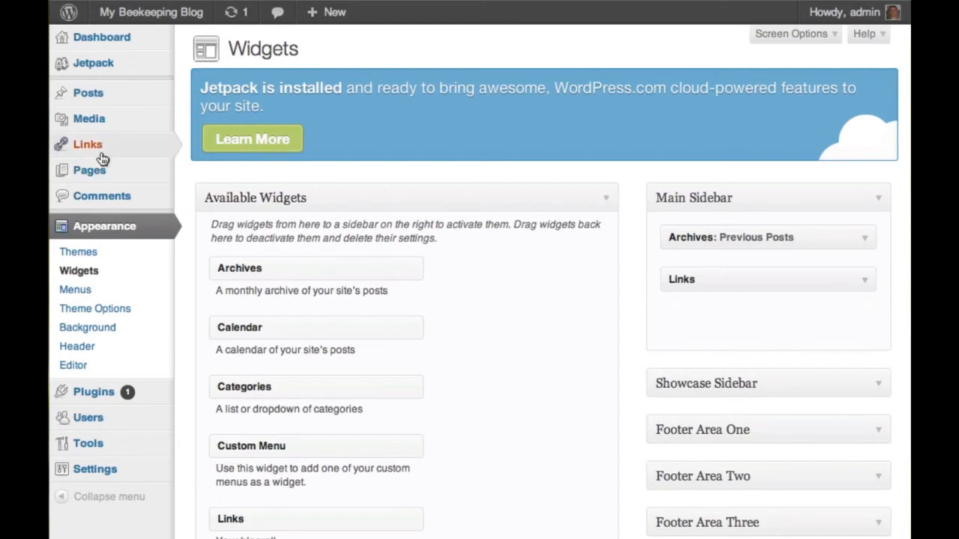
Delete all the default Blogroll links from the site's link list in one bulk action.
mouse_move(96, 153)
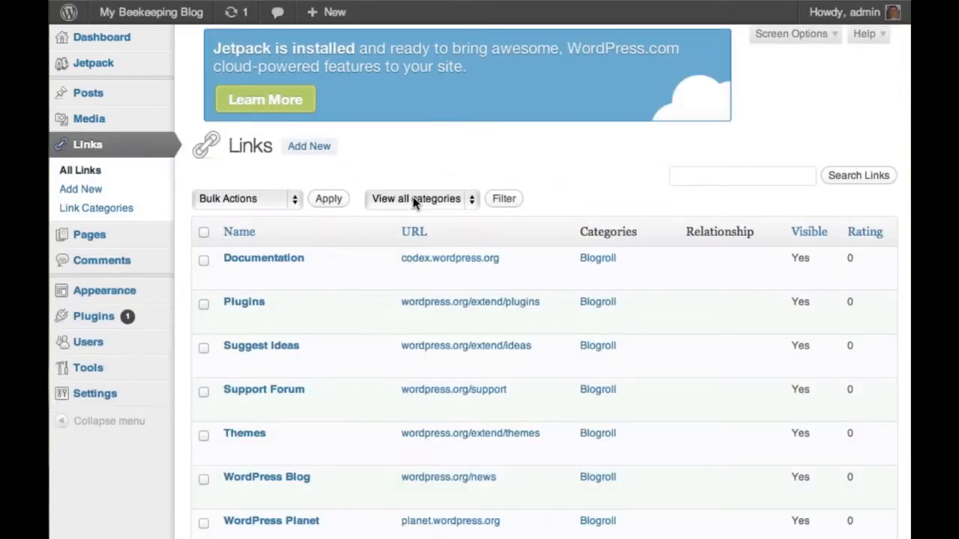
scroll(399, 338, "down", 1)
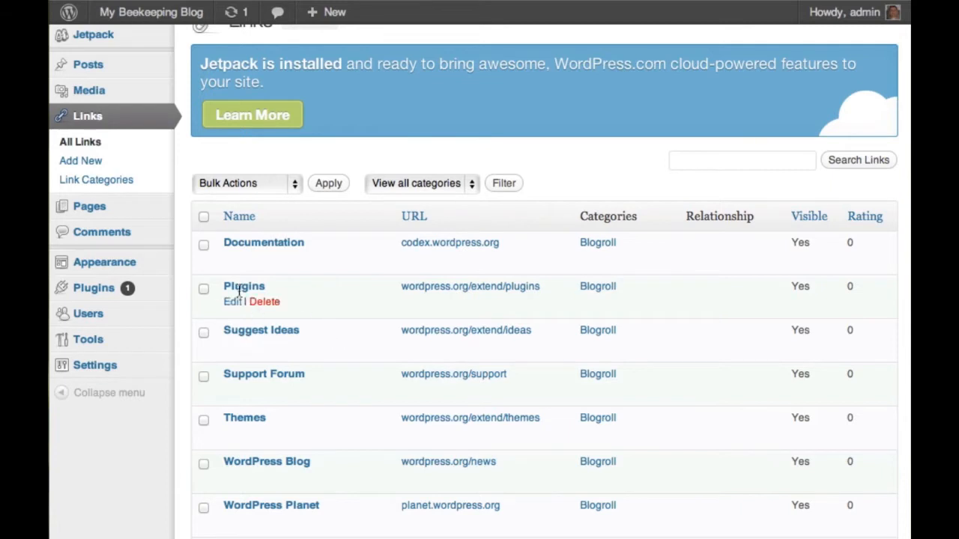
left_click(204, 216)
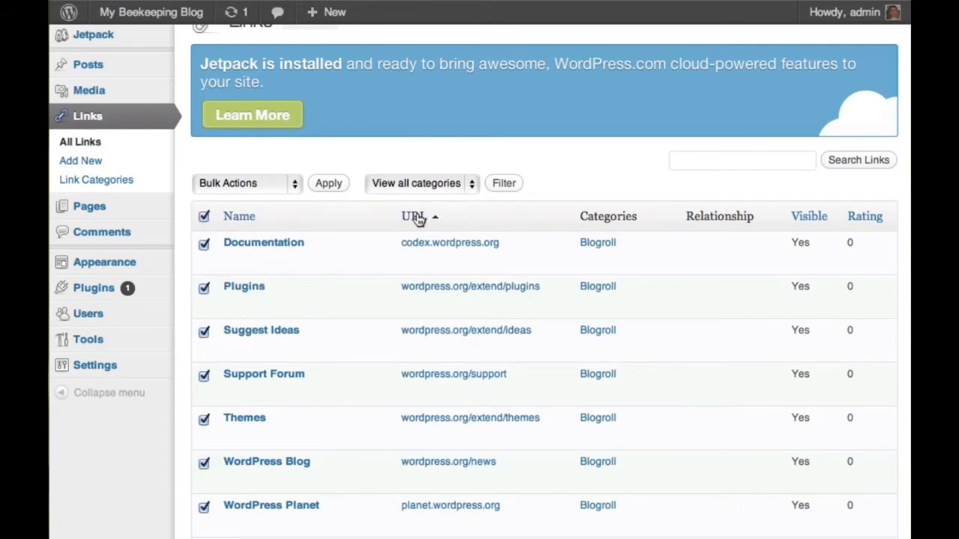
left_click(294, 185)
key("Return")
left_click(332, 189)
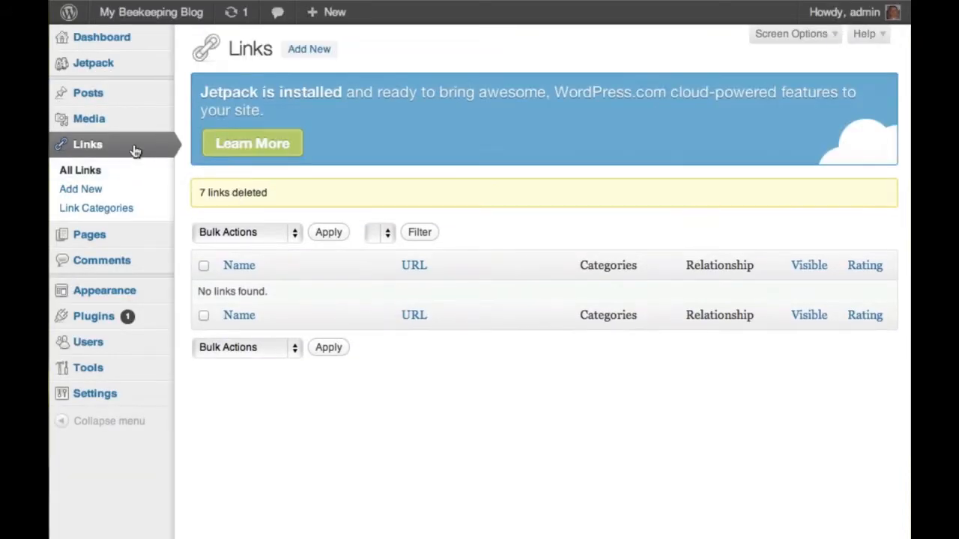
left_click(88, 190)
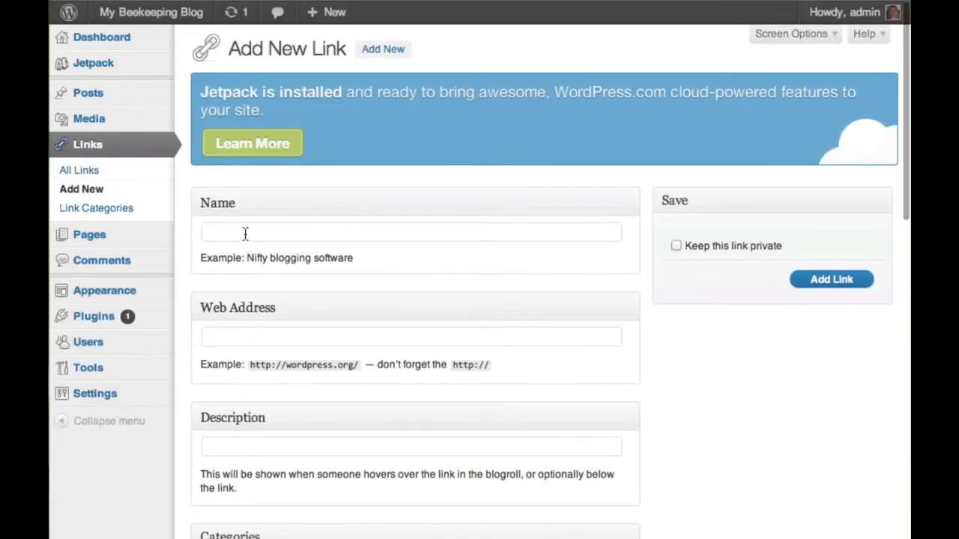
type("Michigan ")
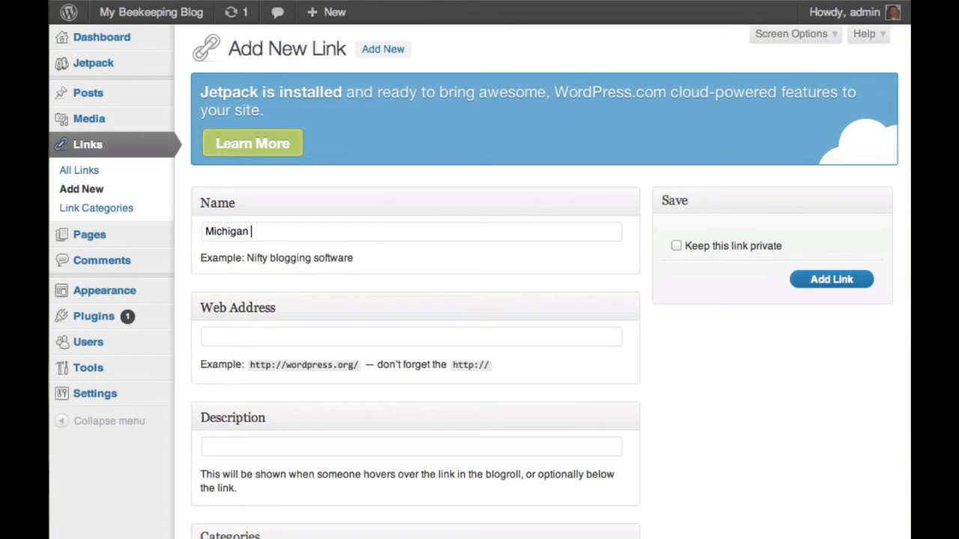
type("Beekeepers Associ")
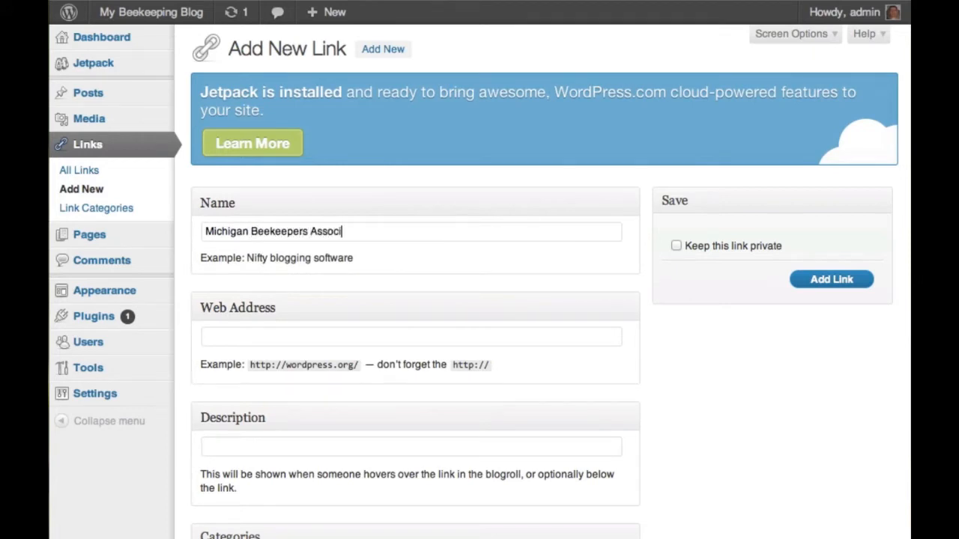
type("ation")
left_click(238, 341)
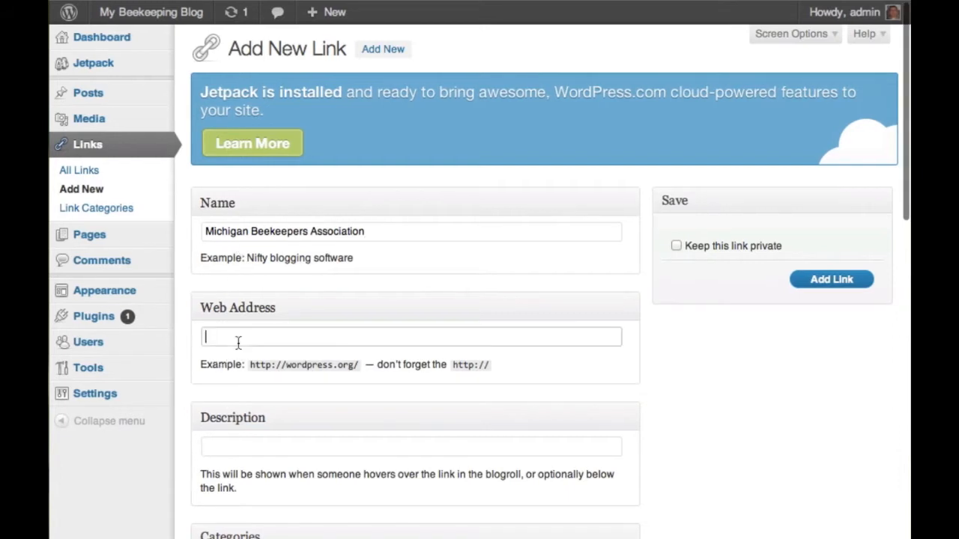
type("http://w")
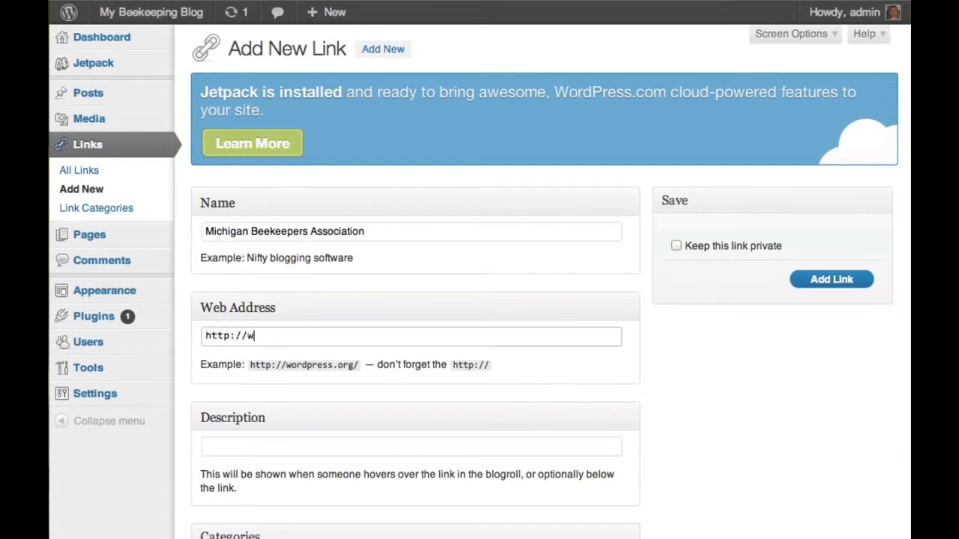
type("ww.michiganbees.or")
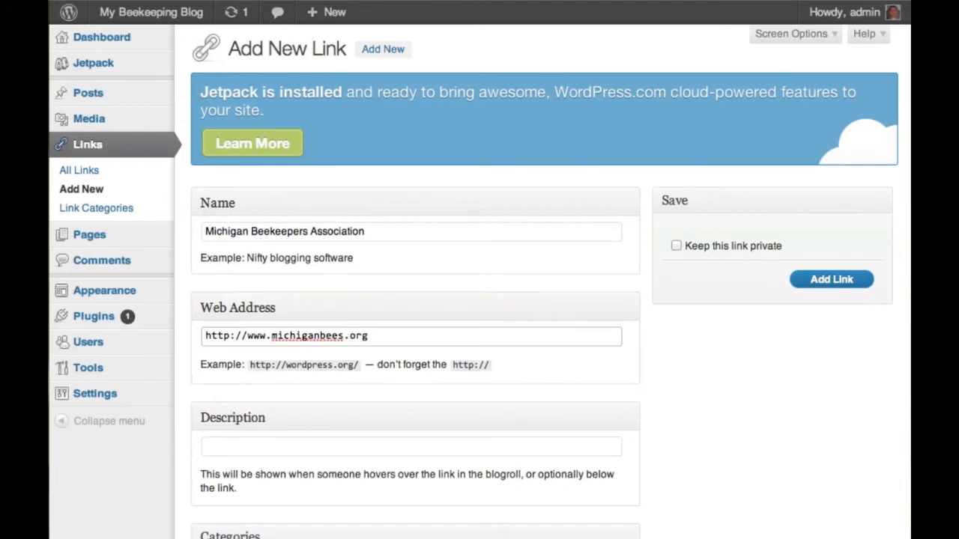
type("g")
Enter "This is the website of the Michigan Beekeepers Association." as the link's description.
left_click(227, 447)
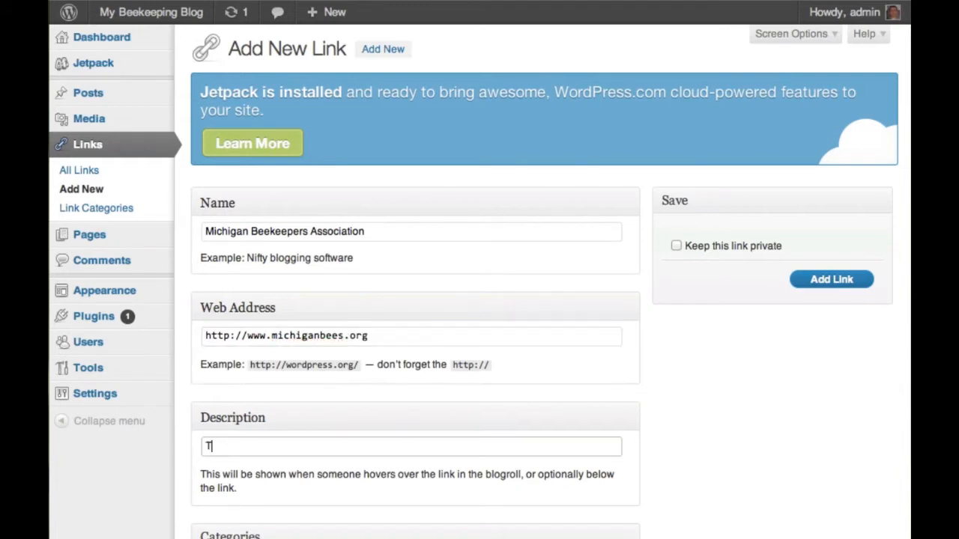
type("This is the website ")
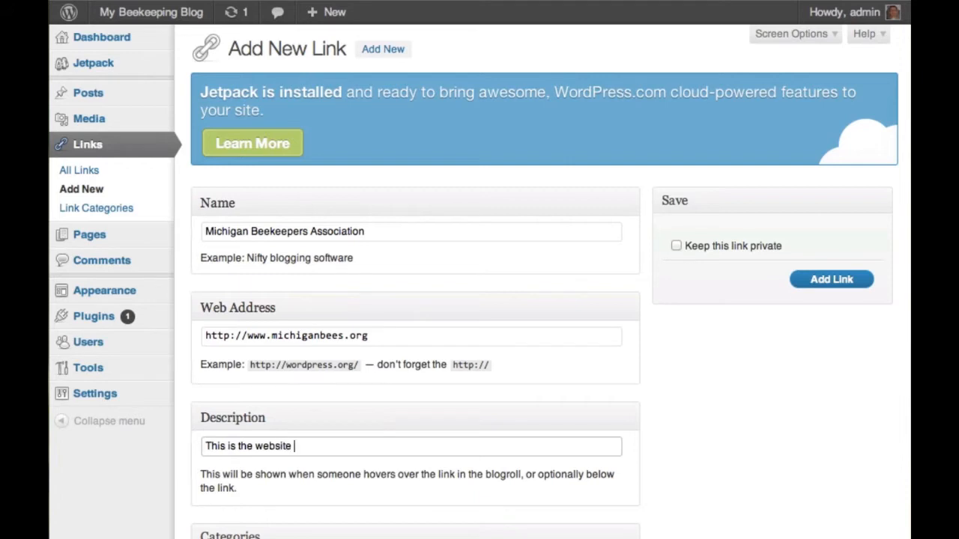
type("of the Michigan Beekeepers Or")
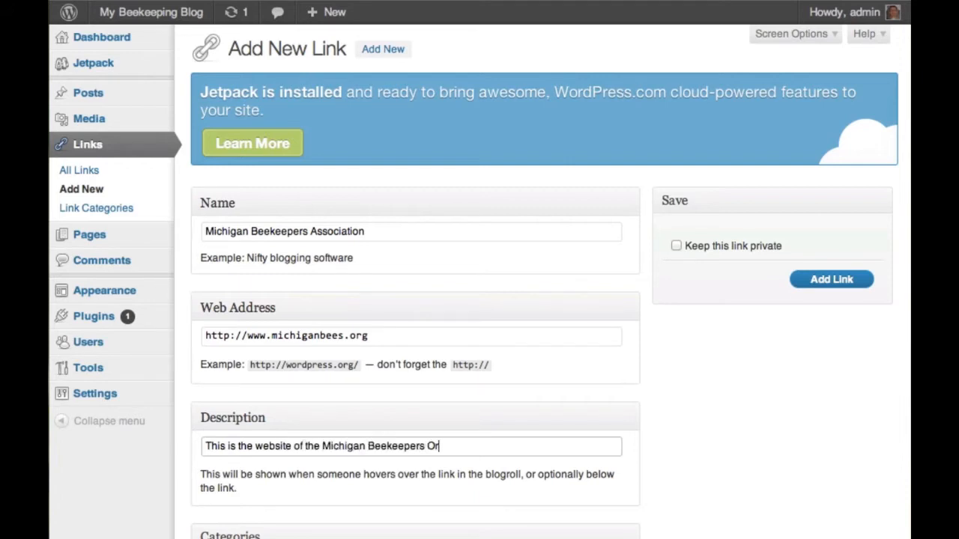
type("ga")
key("BackSpace")
key("BackSpace")
key("BackSpace")
key("BackSpace")
type("Association.")
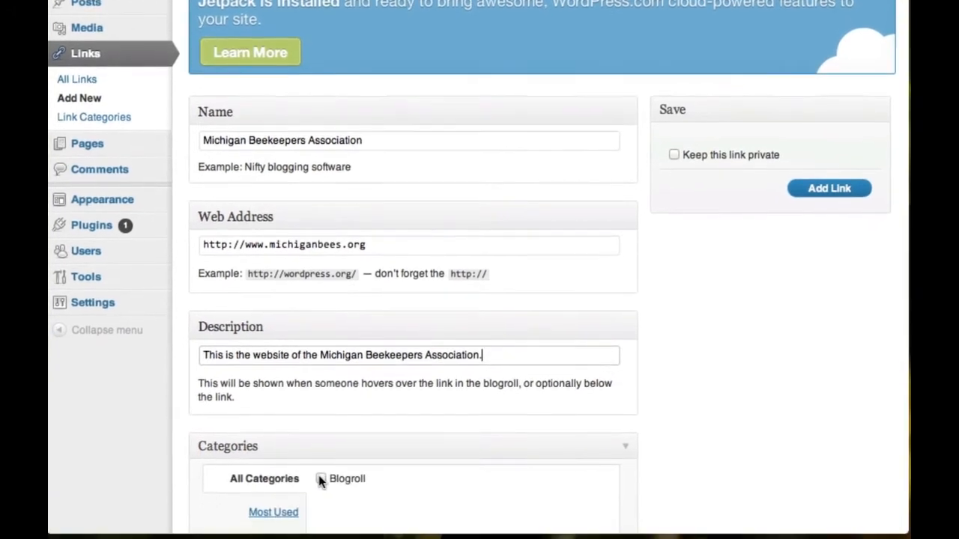
Assign the Michigan Beekeepers Association link to the Blogroll category and add it to the site.
left_click(320, 478)
scroll(428, 488, "down", 4)
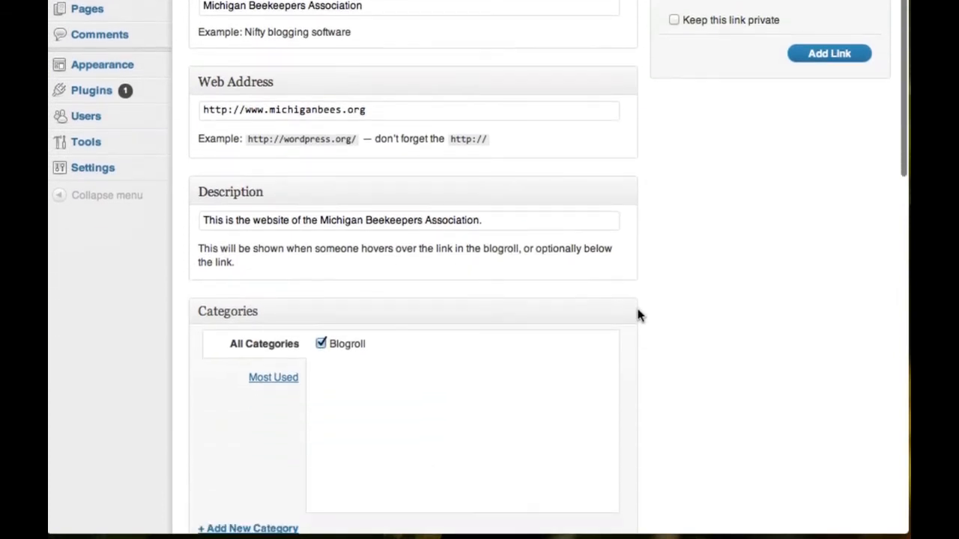
left_click(814, 55)
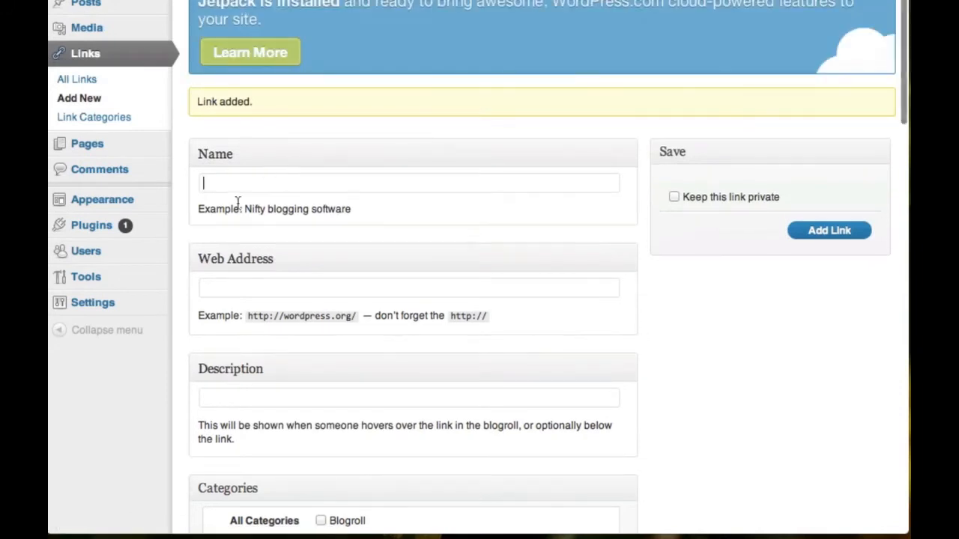
left_click(248, 184)
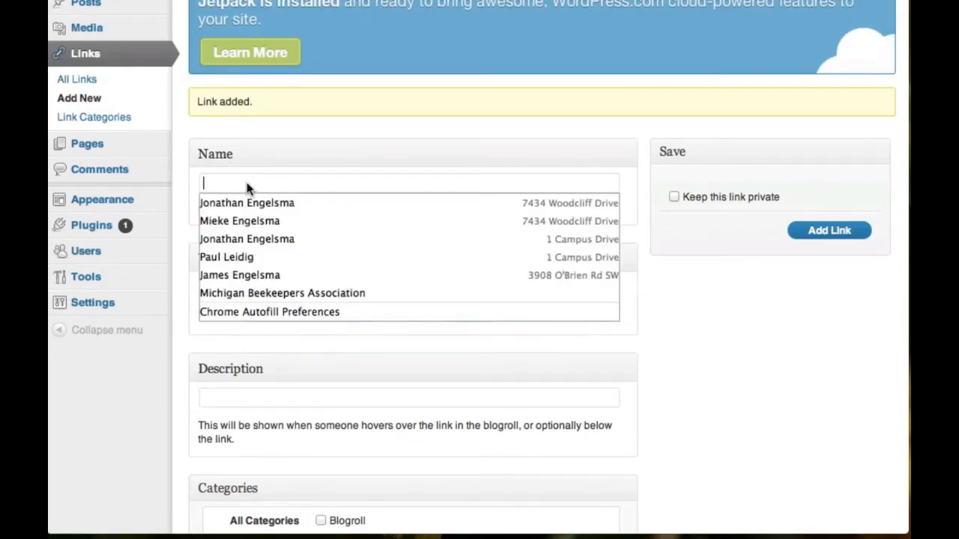
type("Hudsonvil")
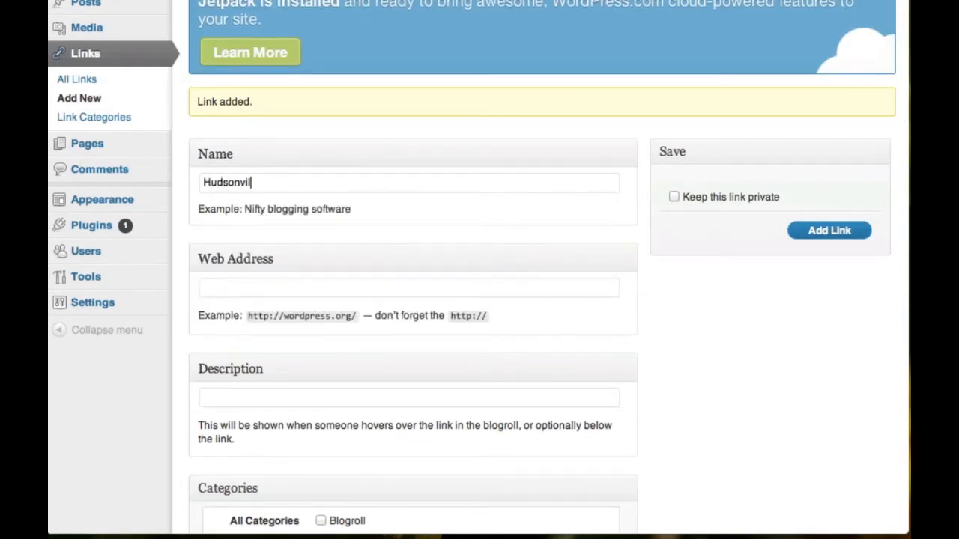
type("le Honey")
left_click(233, 286)
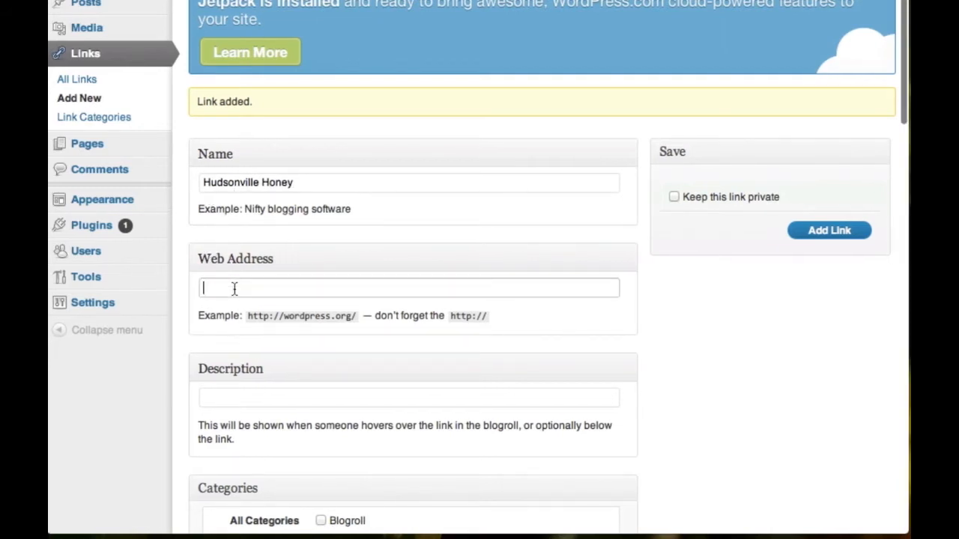
type("http://")
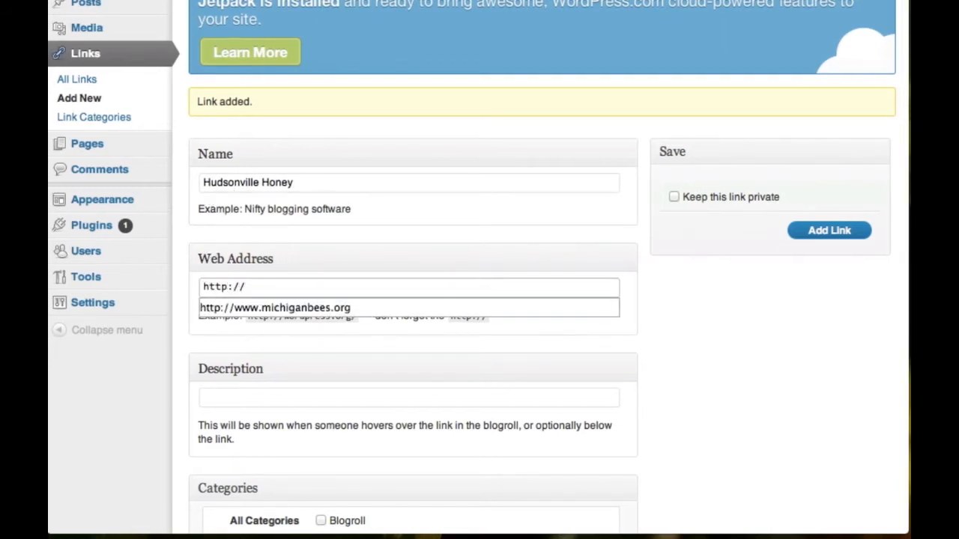
type("hudsonvillehoney.com")
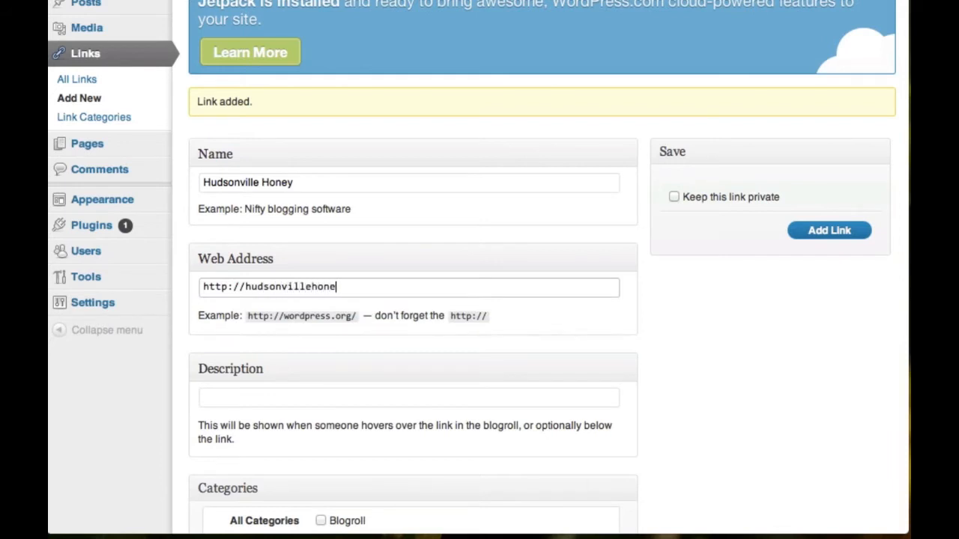
Describe the Hudsonville Honey link as "The best!" and add it to the site under the Blogroll category.
left_click(254, 389)
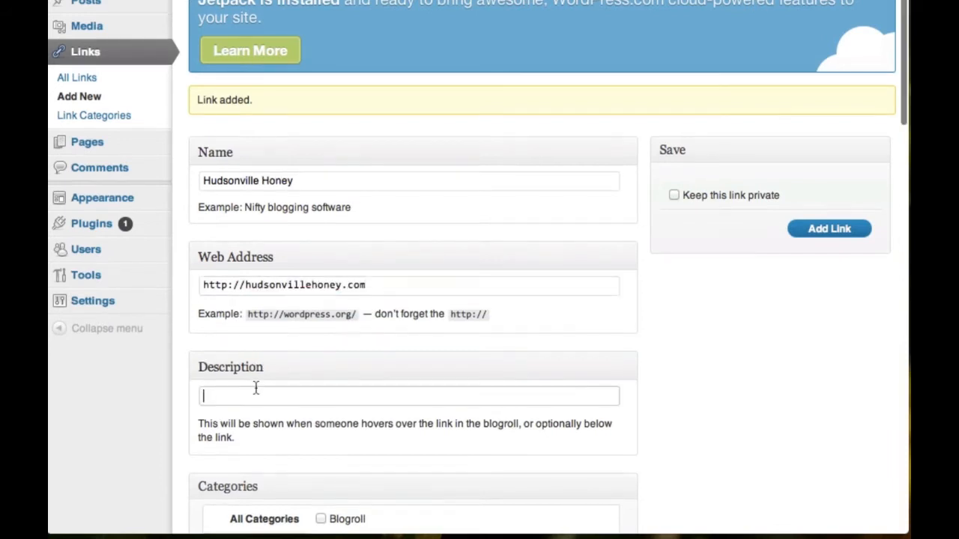
type("The best!")
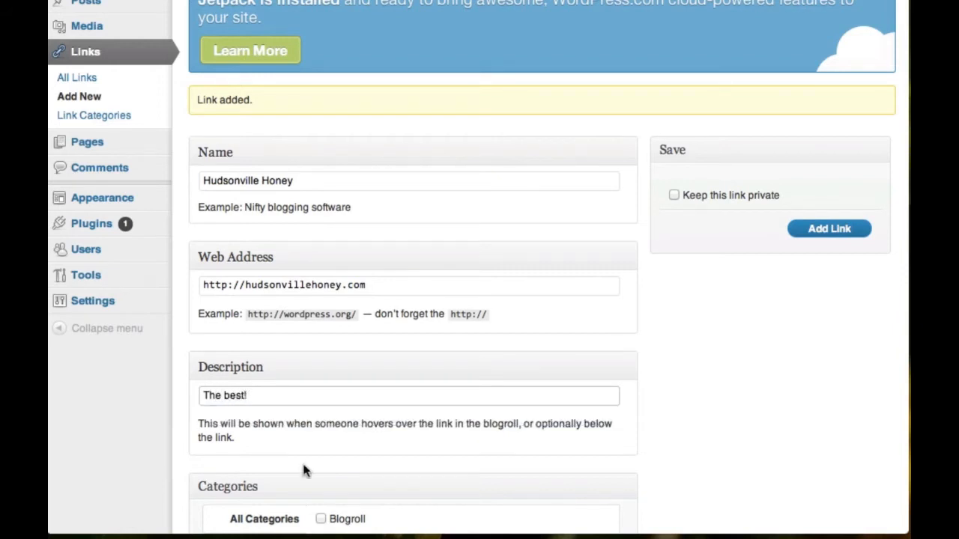
scroll(326, 389, "down", 2)
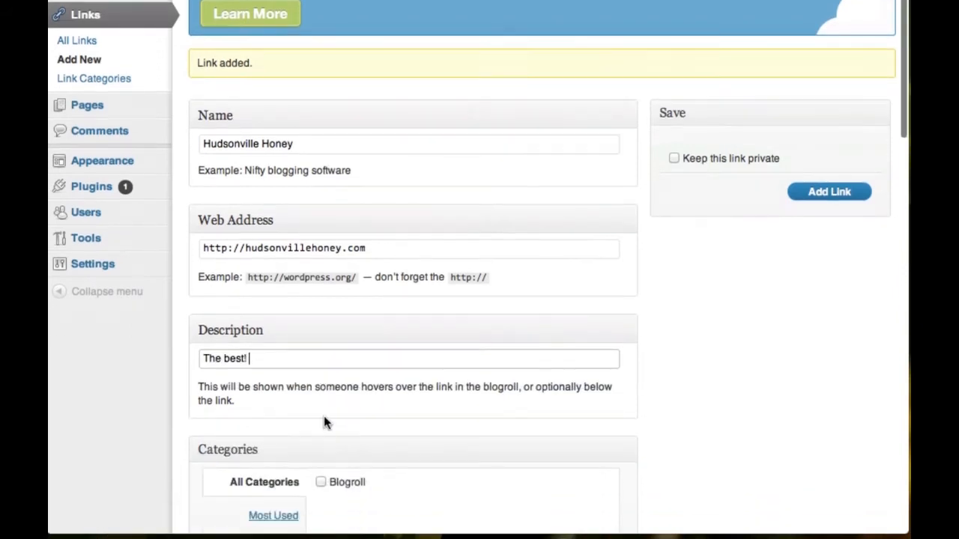
left_click(321, 482)
left_click(830, 193)
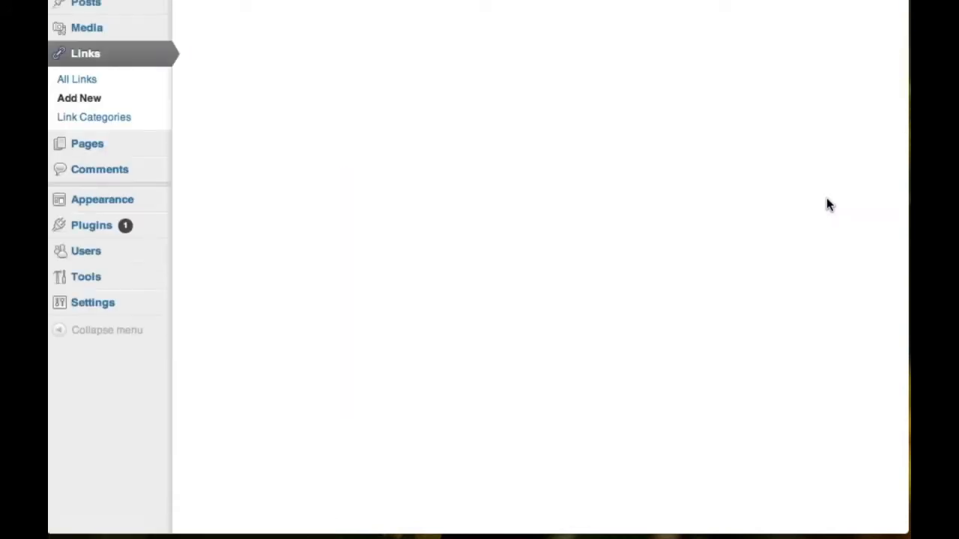
left_click(234, 183)
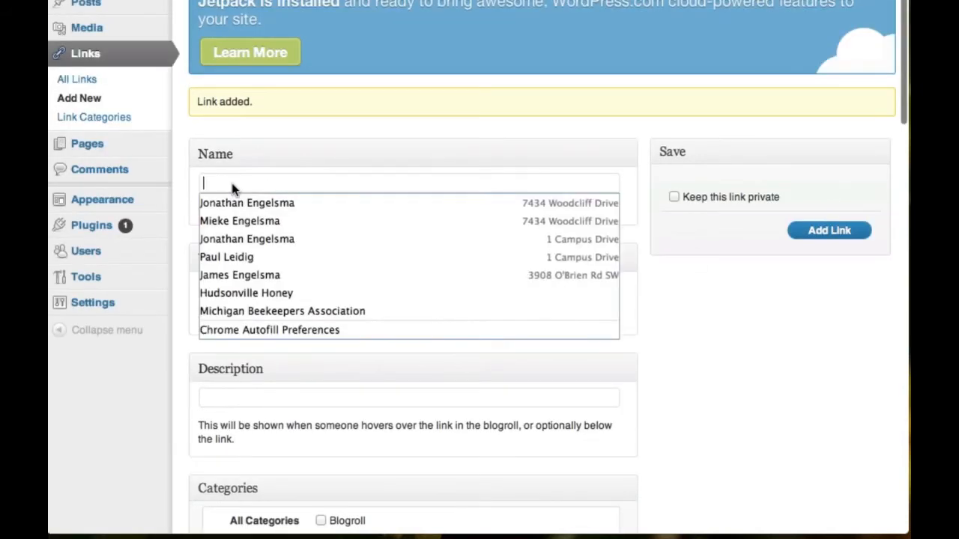
type("The Bee Forums")
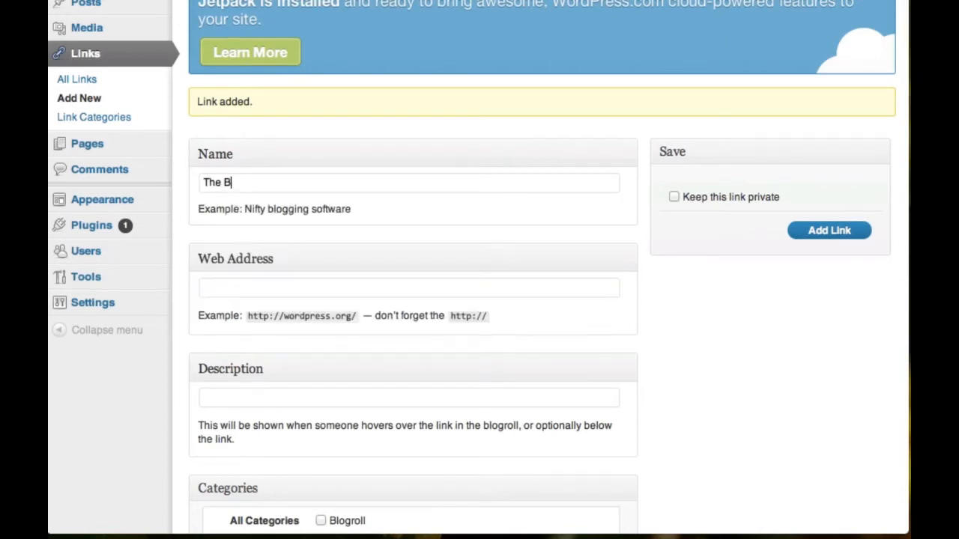
left_click(235, 281)
type("http://")
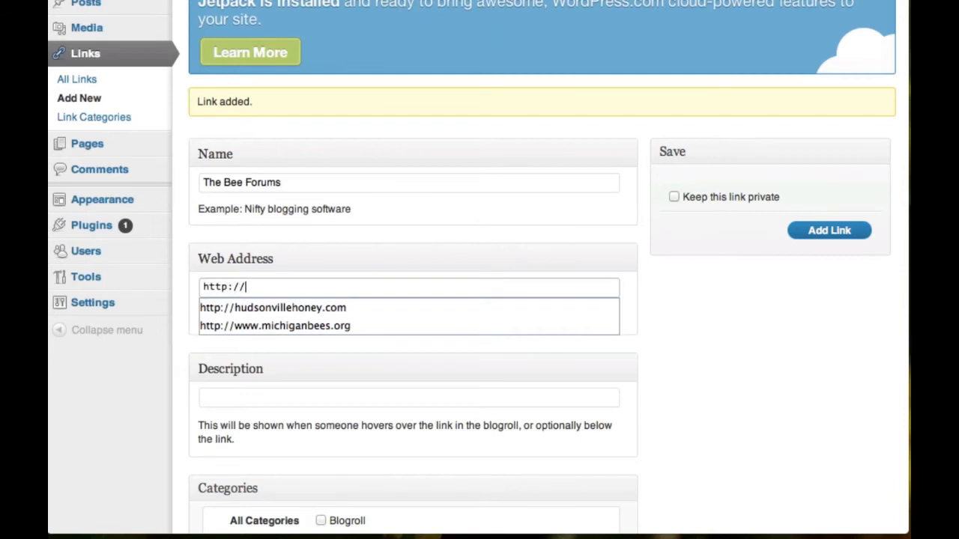
type("www.bees")
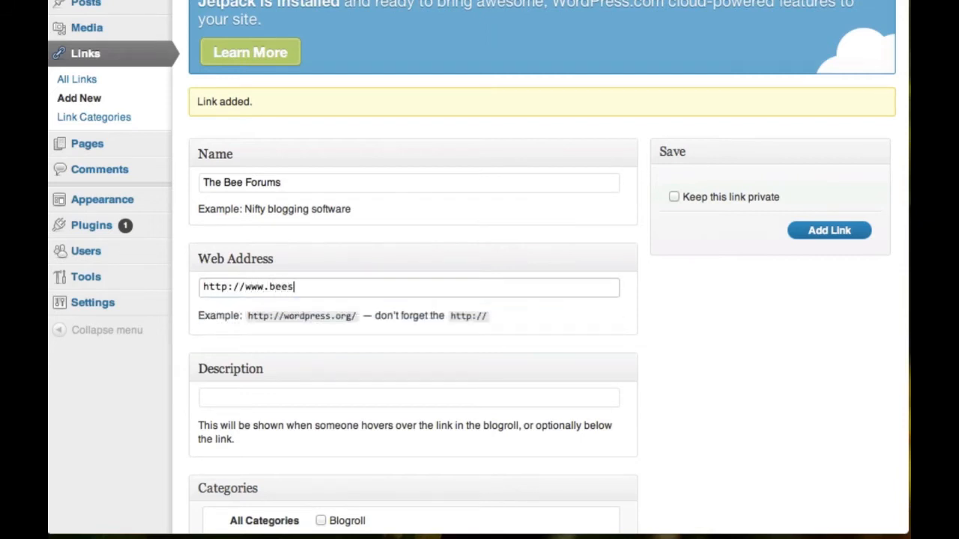
type("ource.com")
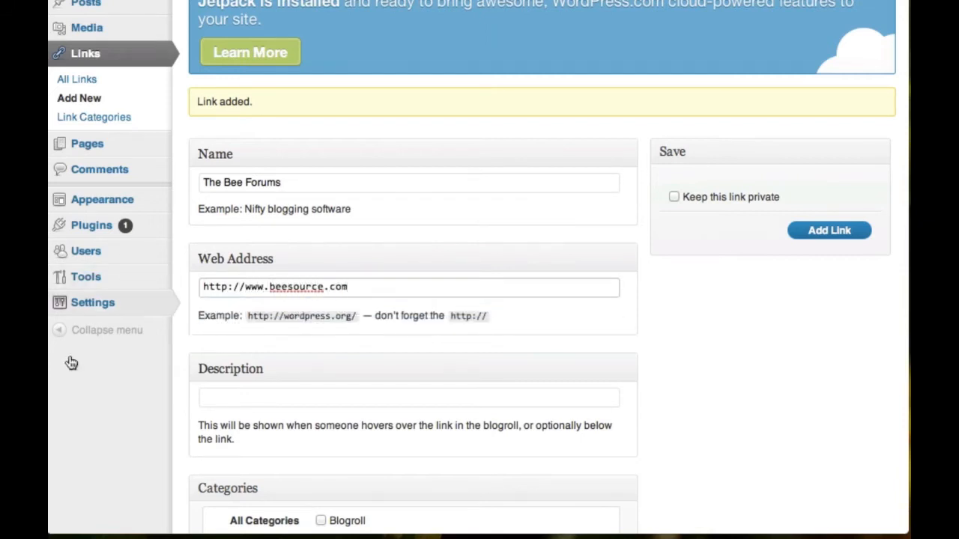
Describe The Bee Forums link as "Beekeeping discussion board." and add it to the site under the Blogroll category.
left_click(279, 395)
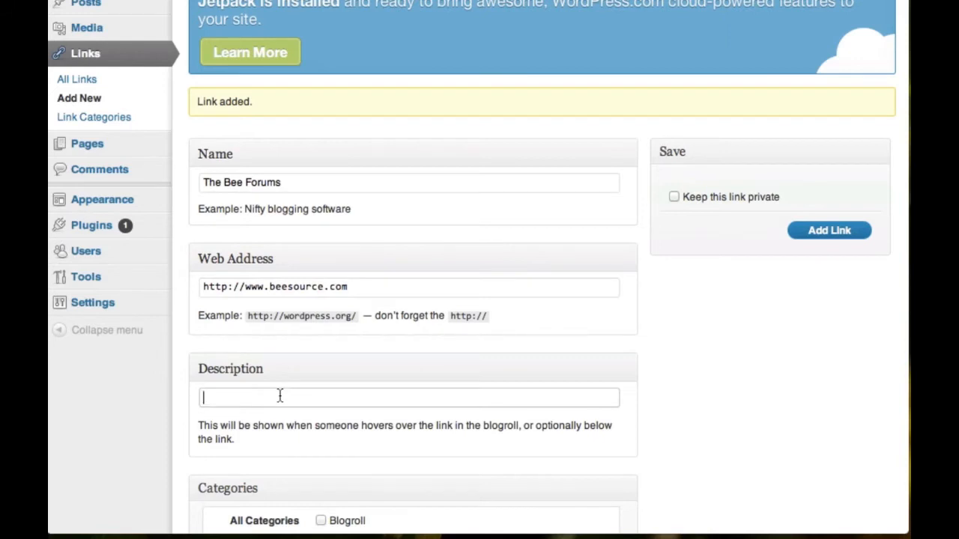
type("Beekeeping discussion ")
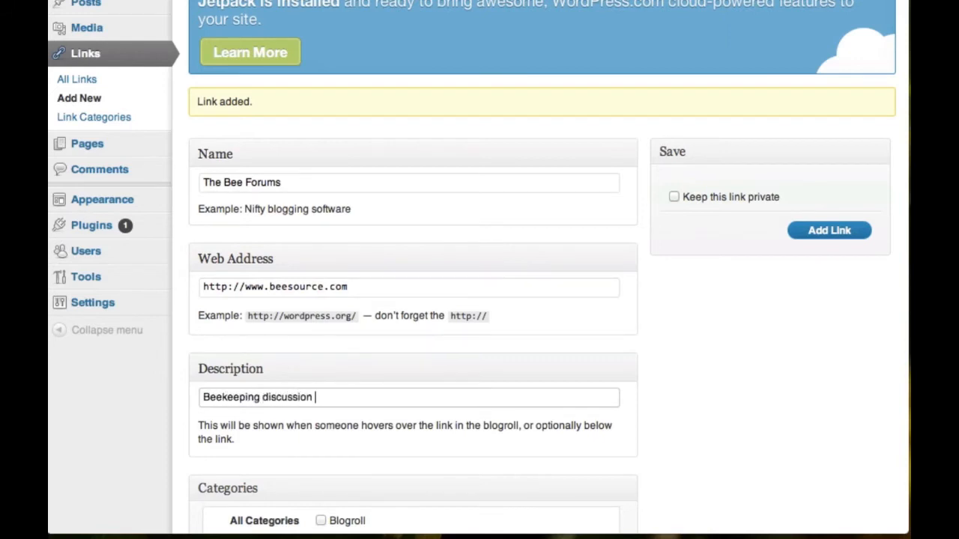
type("board.")
left_click(320, 520)
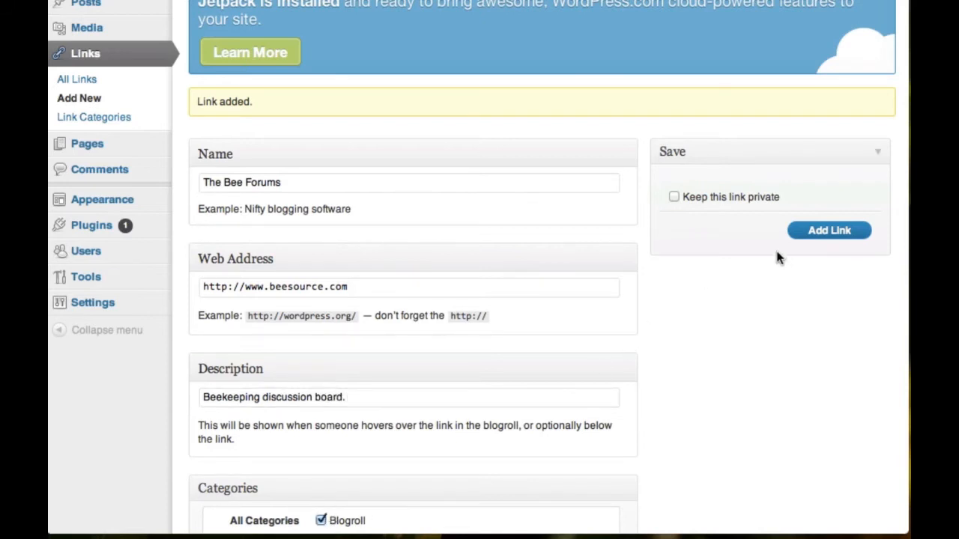
left_click(809, 232)
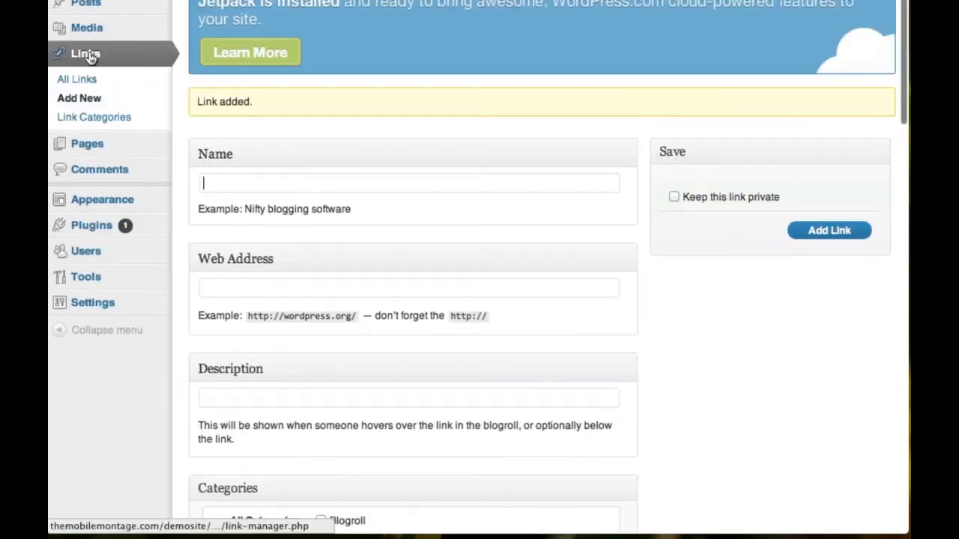
Review the full list of links, then reload the live blog and check its sidebar.
left_click(71, 79)
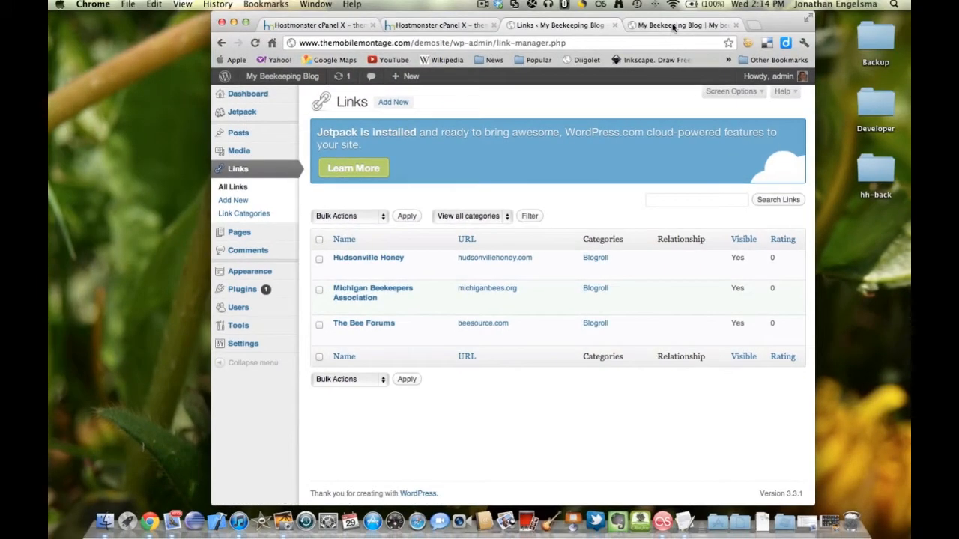
left_click(673, 27)
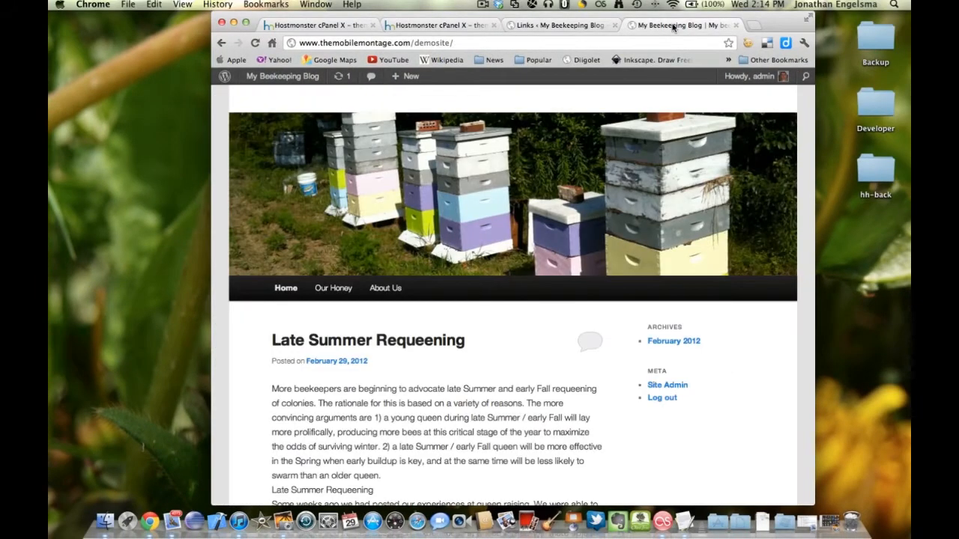
left_click(255, 45)
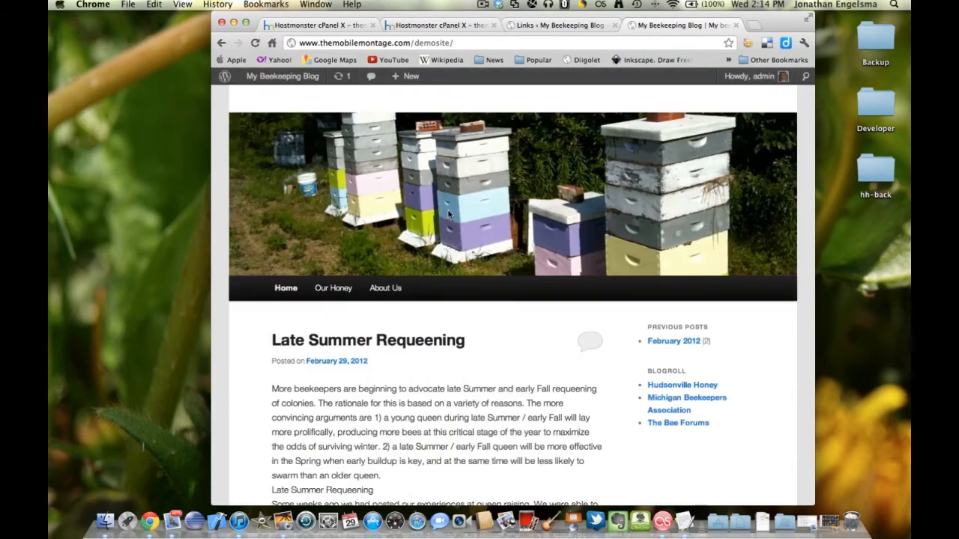
scroll(514, 267, "down", 3)
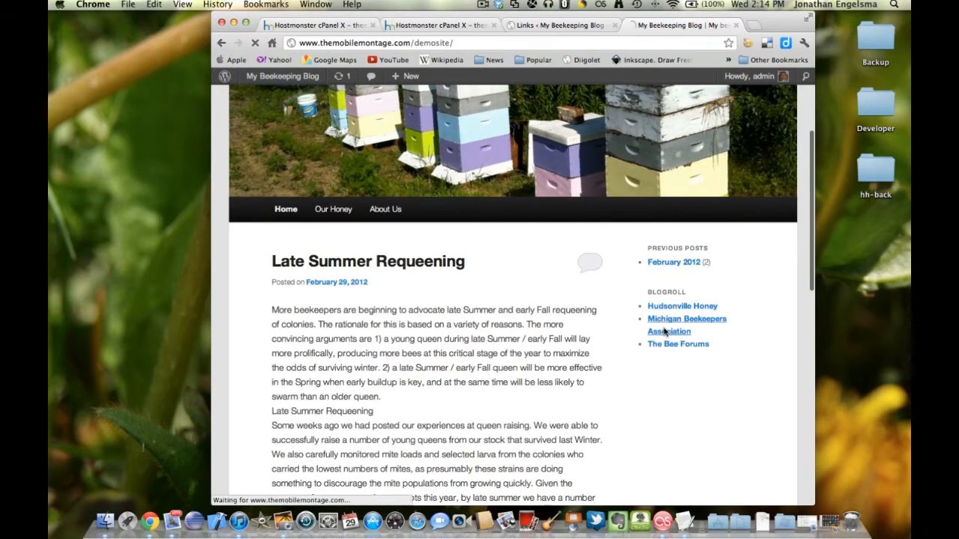
Test the Michigan Beekeepers Association link in the blog's sidebar, return to the blog and look over its home page.
left_click(672, 332)
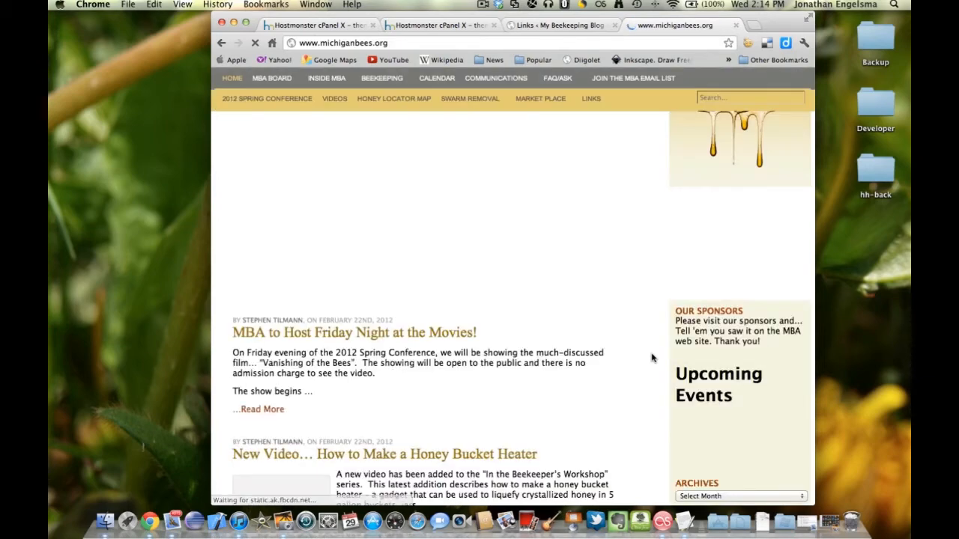
left_click(221, 44)
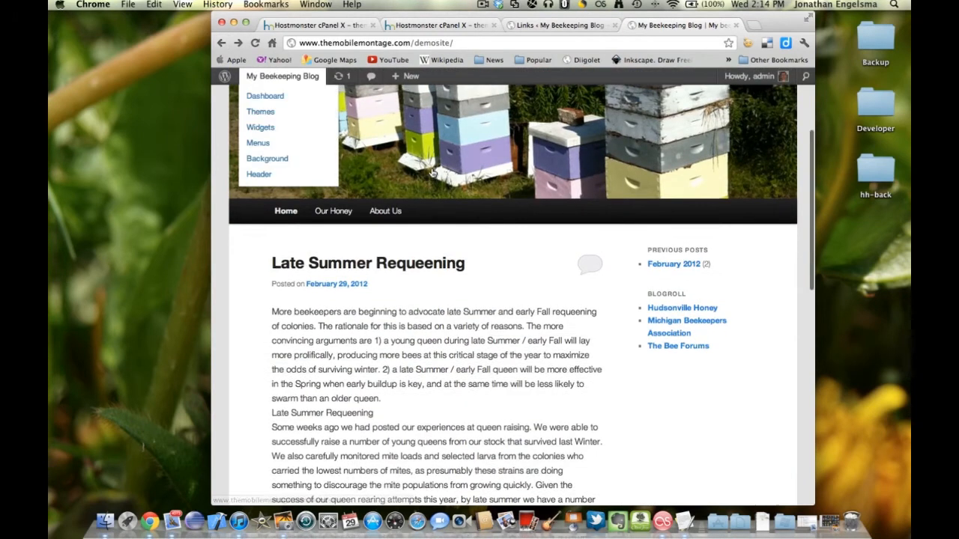
scroll(451, 180, "up", 3)
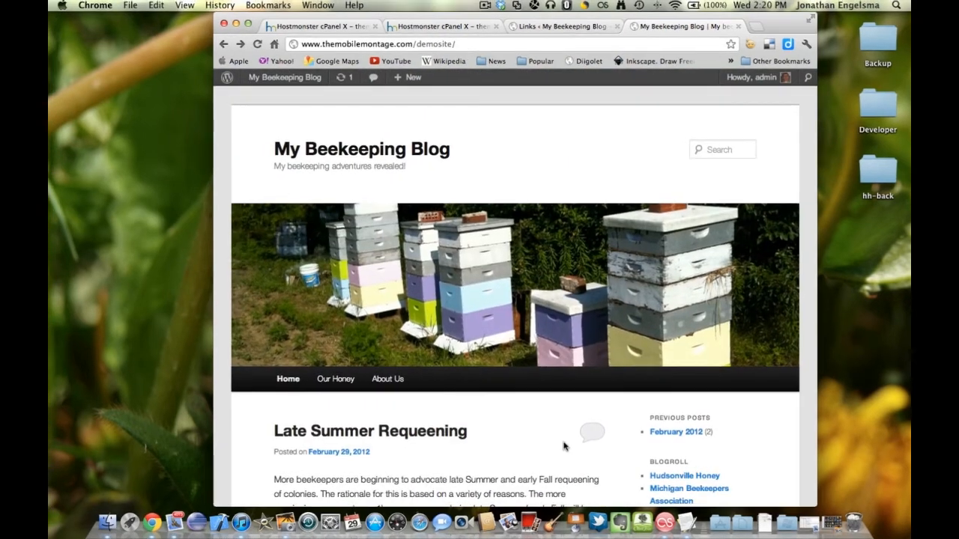
scroll(563, 442, "down", 5)
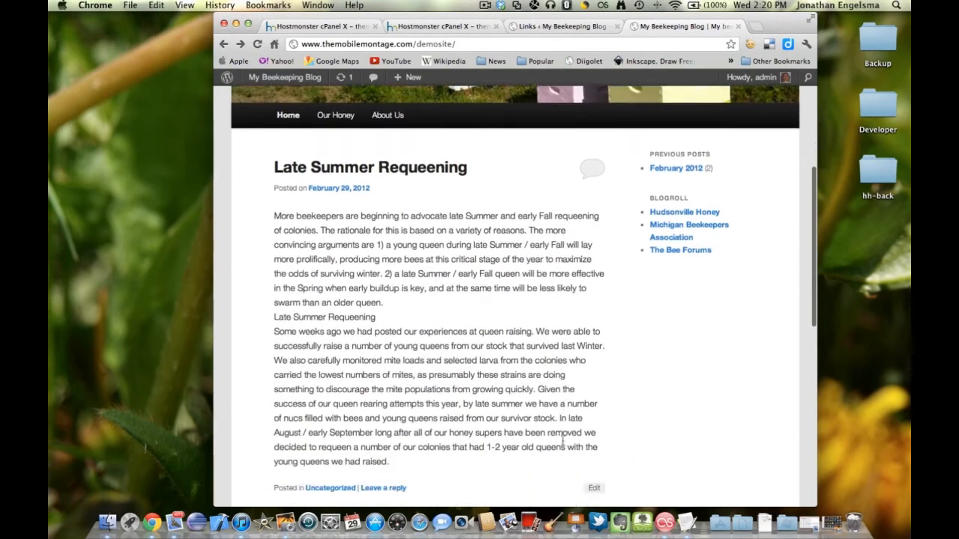
scroll(563, 442, "up", 1)
scroll(562, 440, "up", 5)
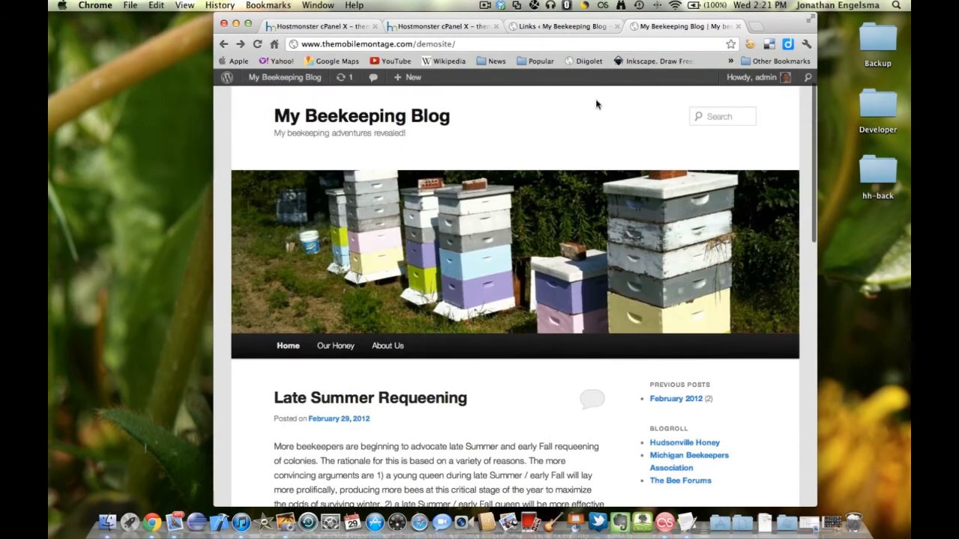
Return to the site's admin area and open the page for installing new plugins.
left_click(568, 25)
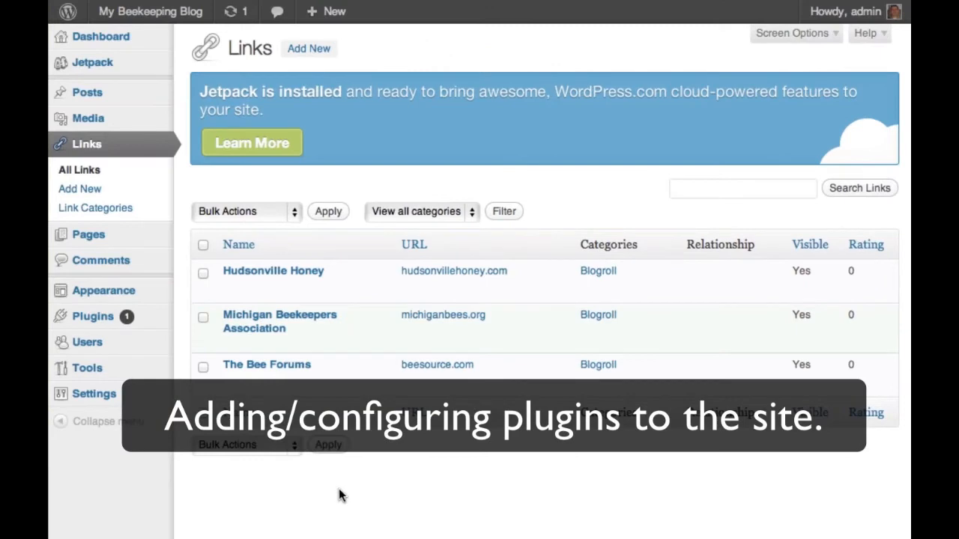
mouse_move(98, 323)
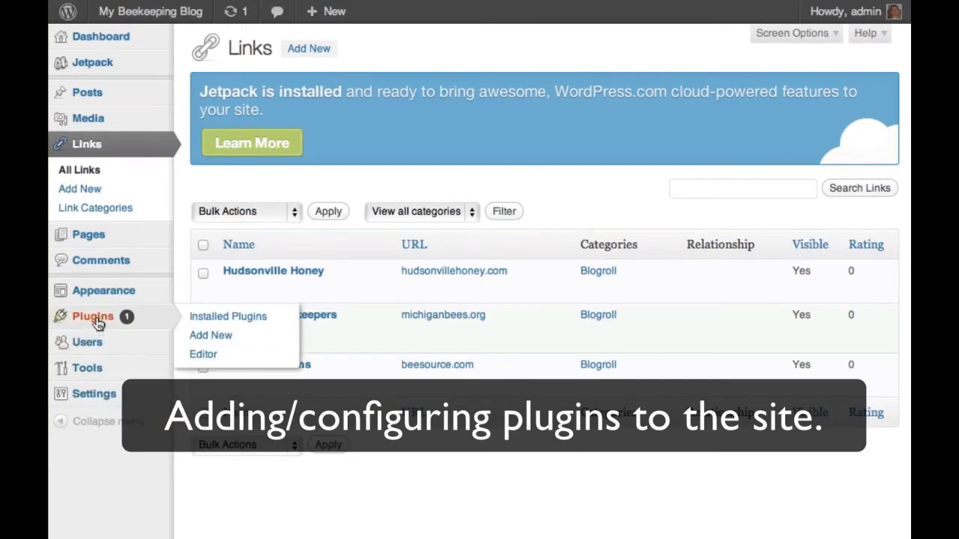
left_click(217, 321)
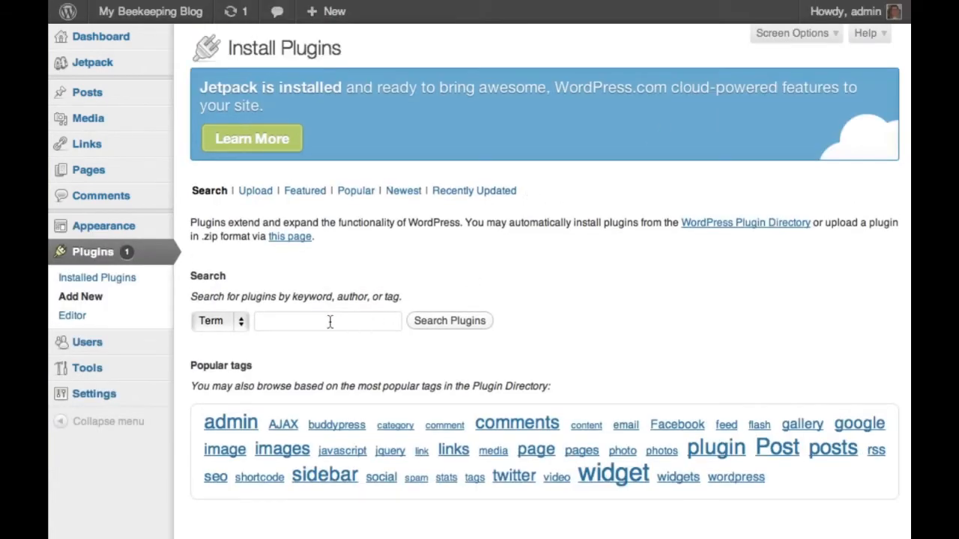
Search the plugin directory for "twitter".
left_click(322, 322)
type("t")
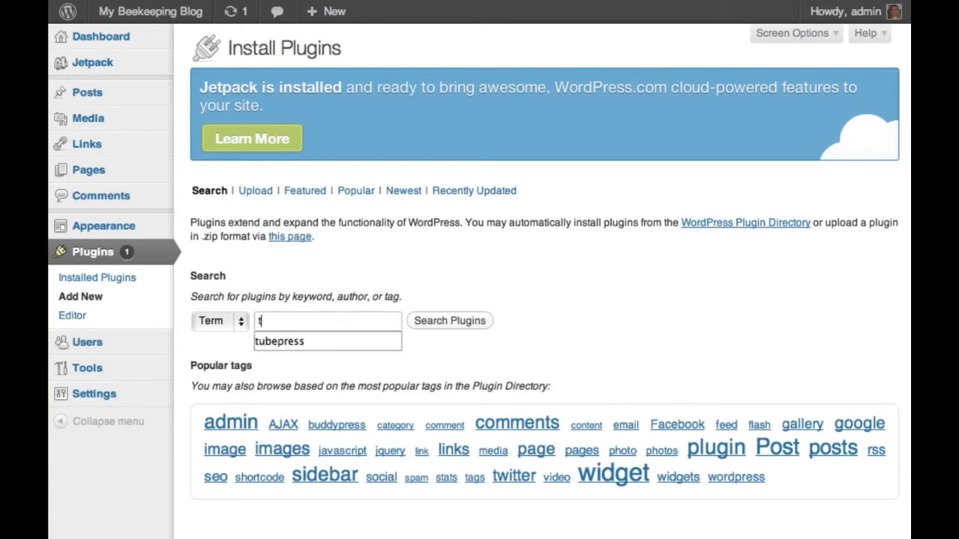
type("witte")
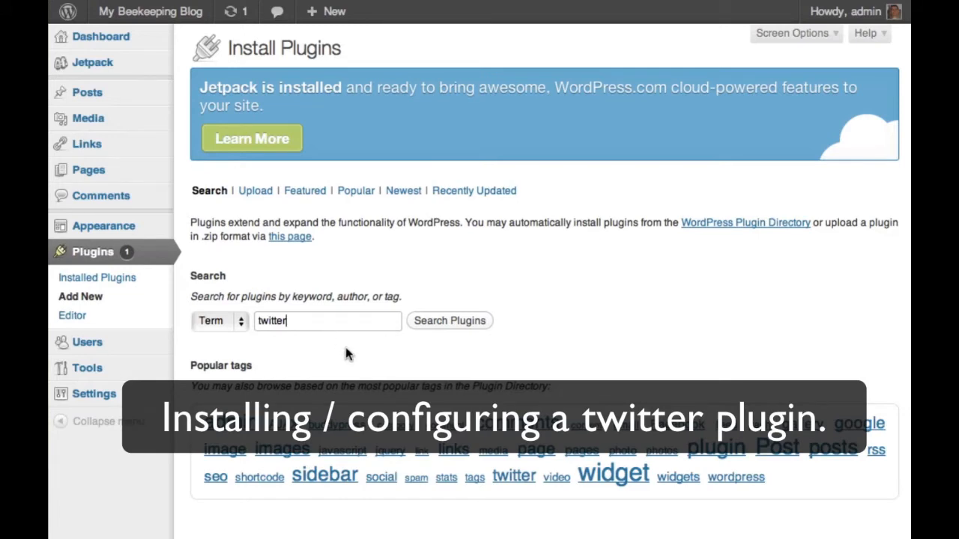
type("r")
key("Return")
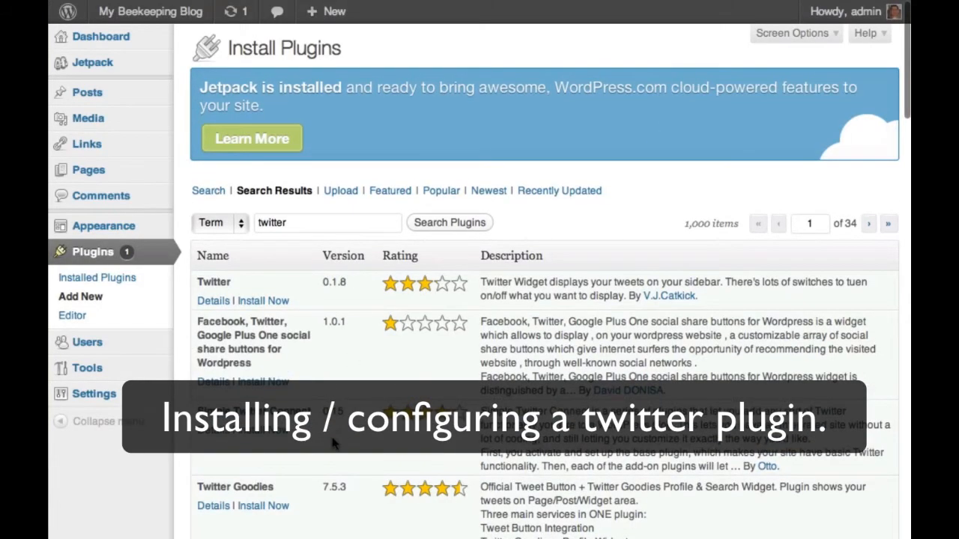
Find HL Twitter among the search results, install it and activate the plugin.
scroll(332, 443, "down", 3)
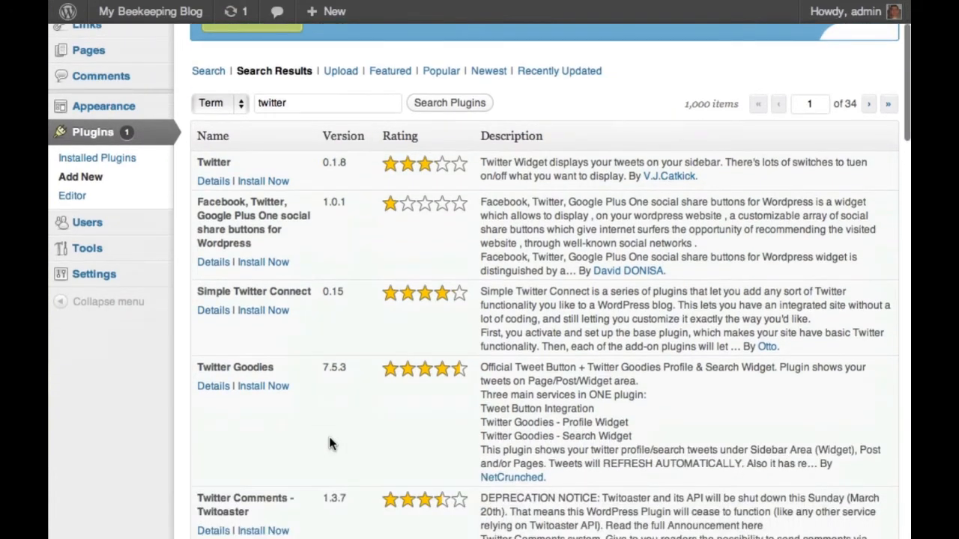
scroll(328, 437, "down", 8)
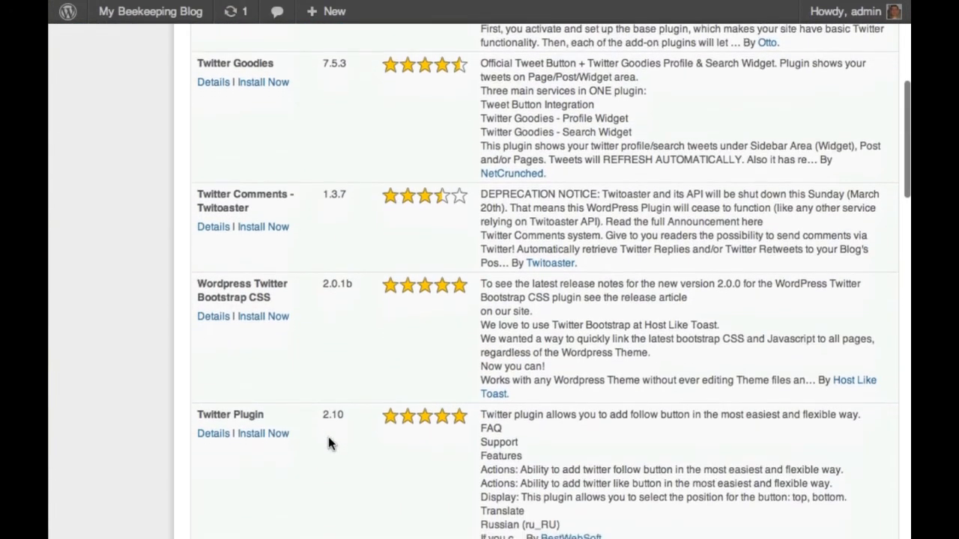
scroll(328, 442, "down", 4)
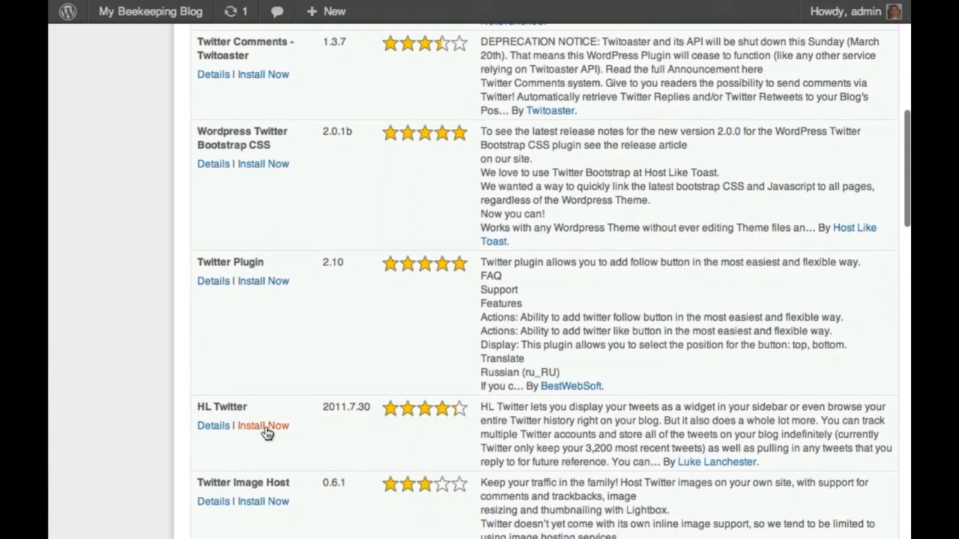
left_click(265, 426)
left_click(568, 170)
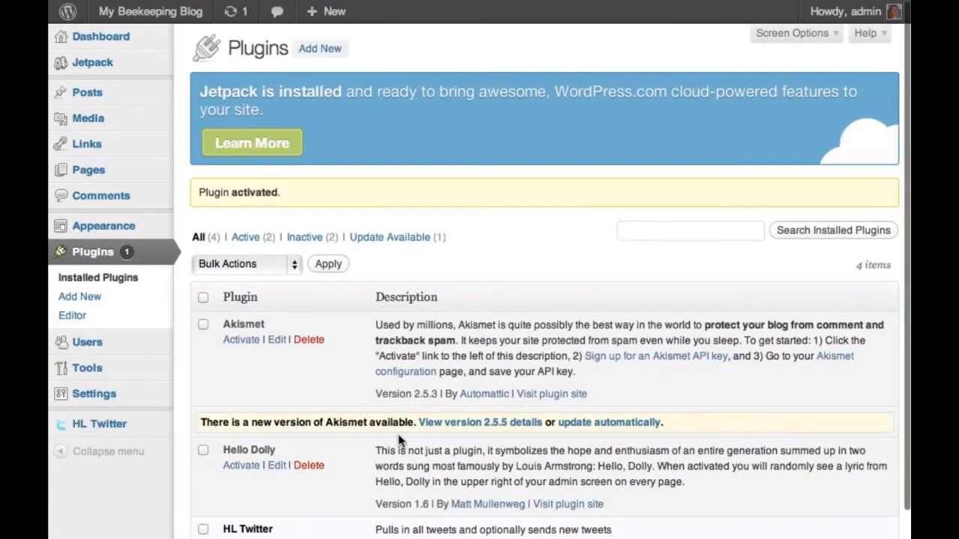
Find HL Twitter among the installed plugins and open its Users page to start linking a Twitter account.
scroll(306, 474, "down", 4)
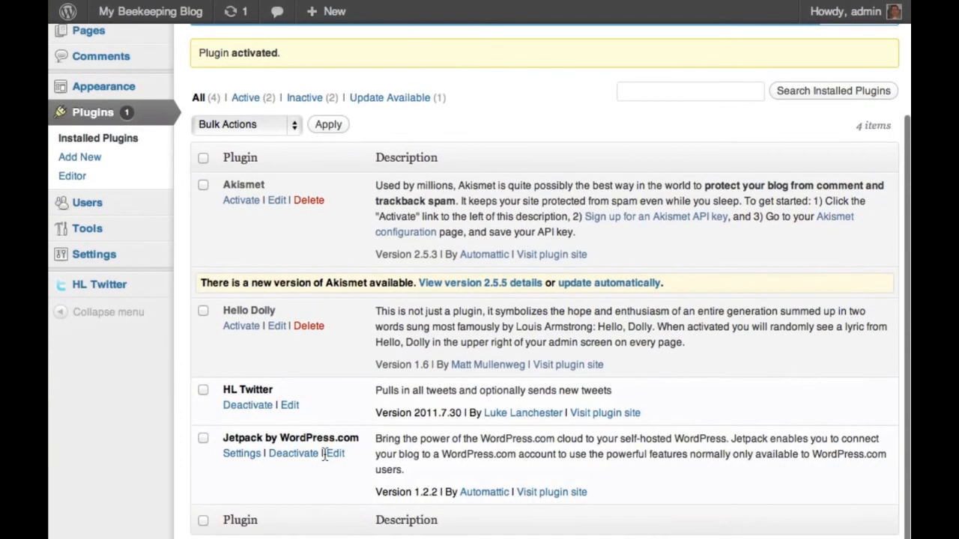
mouse_move(101, 286)
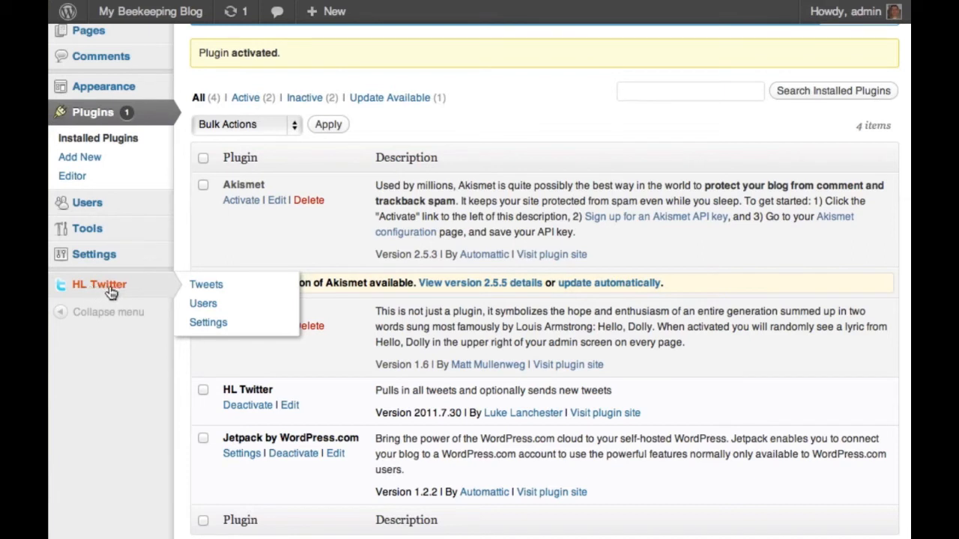
left_click(202, 303)
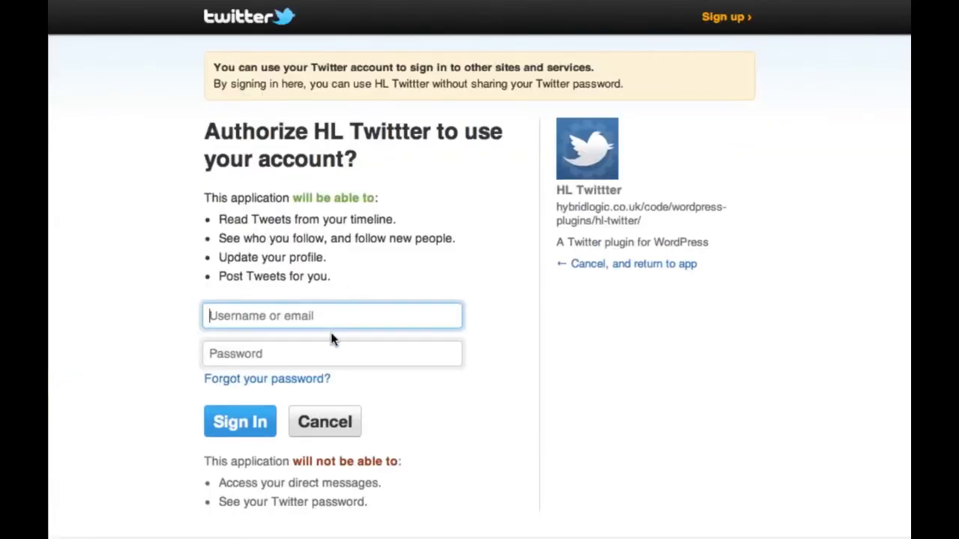
Authorize HL Twitter to use the Twitter account by entering the account's username and password and signing in.
type("ho")
key("Down")
key("Return")
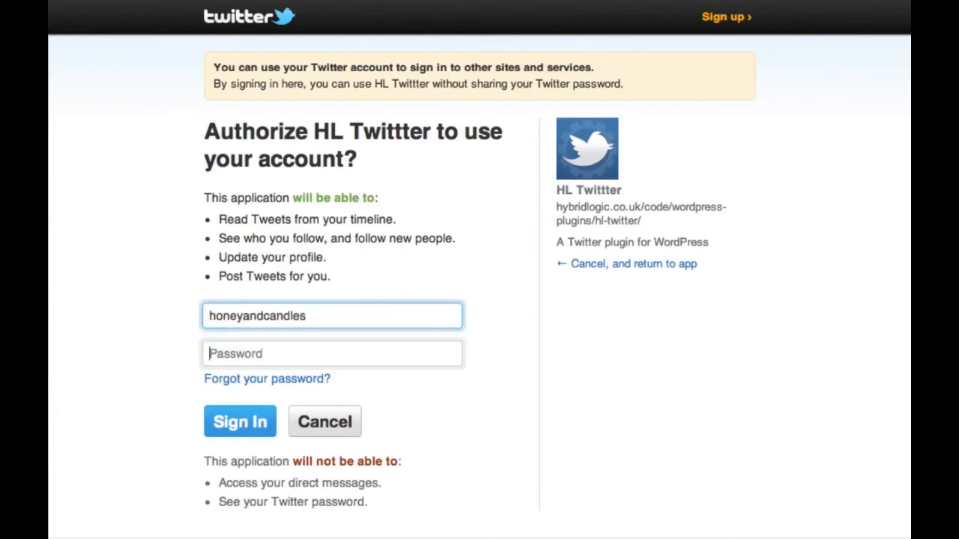
key("Tab")
type("•")
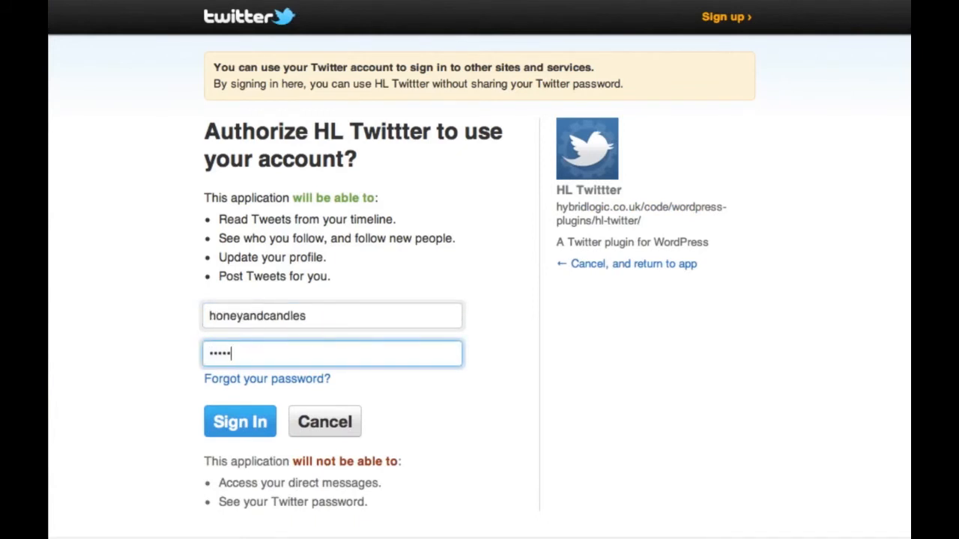
left_click(260, 424)
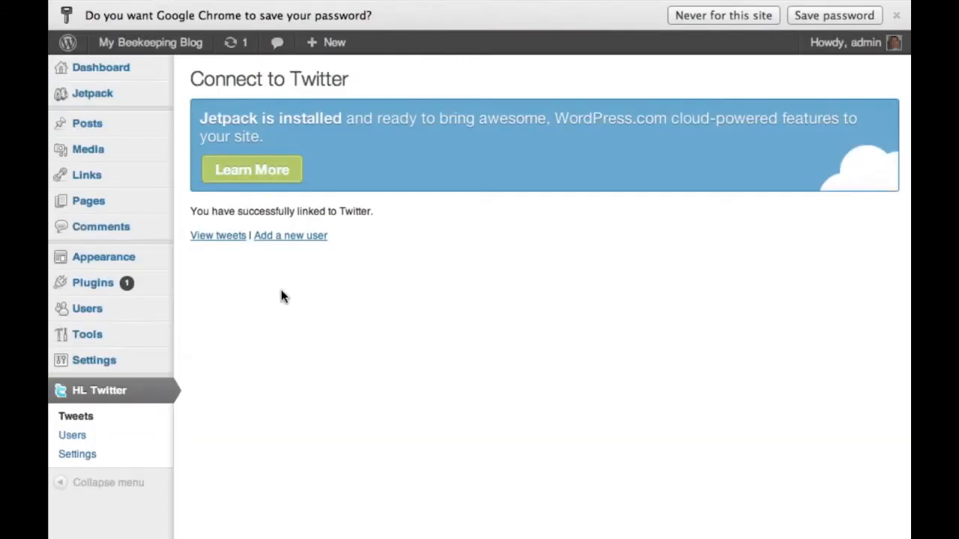
Add honeyandcandles as a new HL Twitter user, then check its details and the list of stored tweets.
left_click(286, 236)
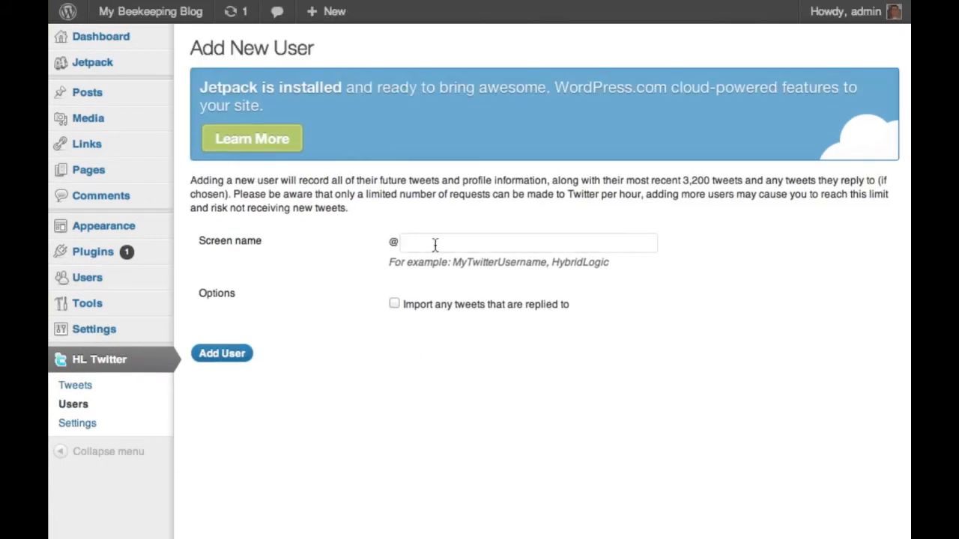
left_click(434, 244)
type("honeyandcandles")
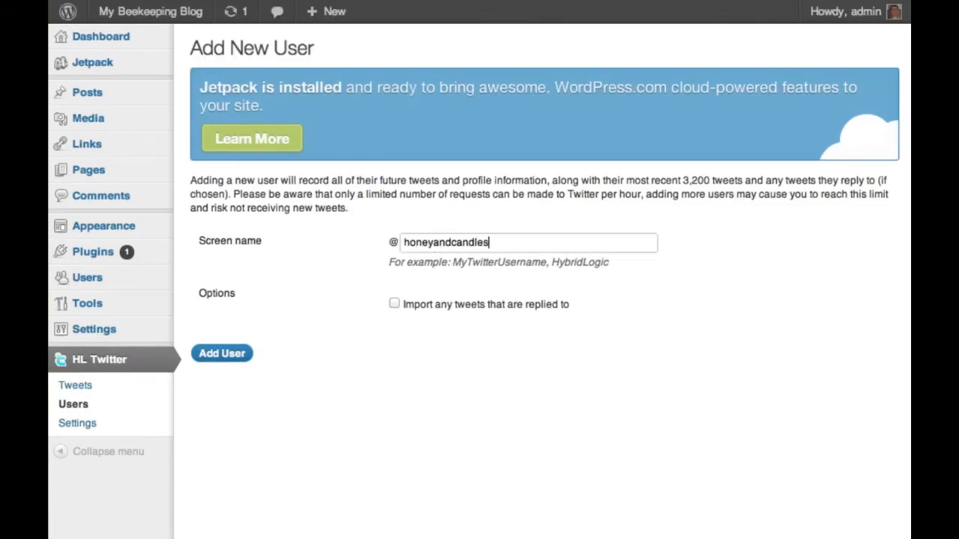
left_click(237, 358)
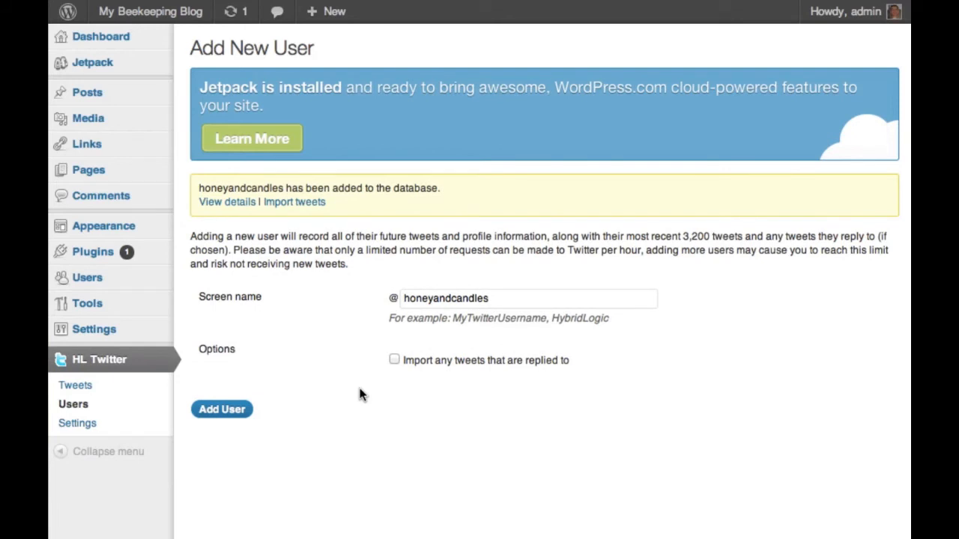
left_click(232, 204)
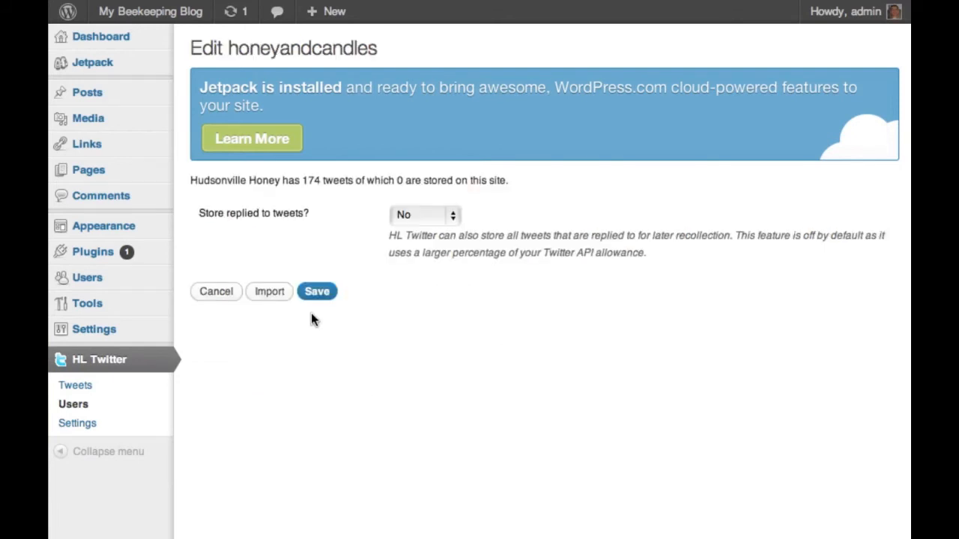
left_click(80, 391)
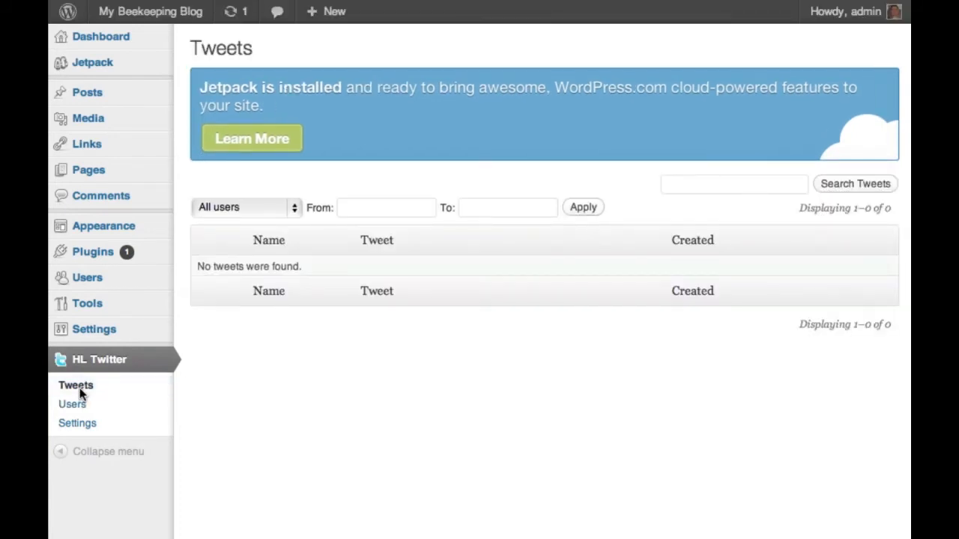
Open the site's widget settings and place the HL Twitter widget below Links in the Main Sidebar.
left_click(104, 253)
mouse_move(104, 227)
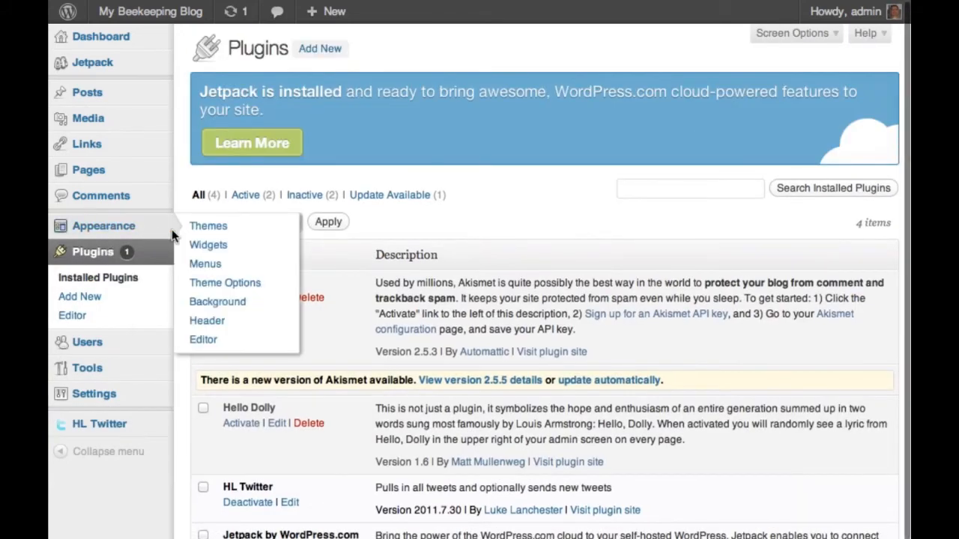
left_click(206, 247)
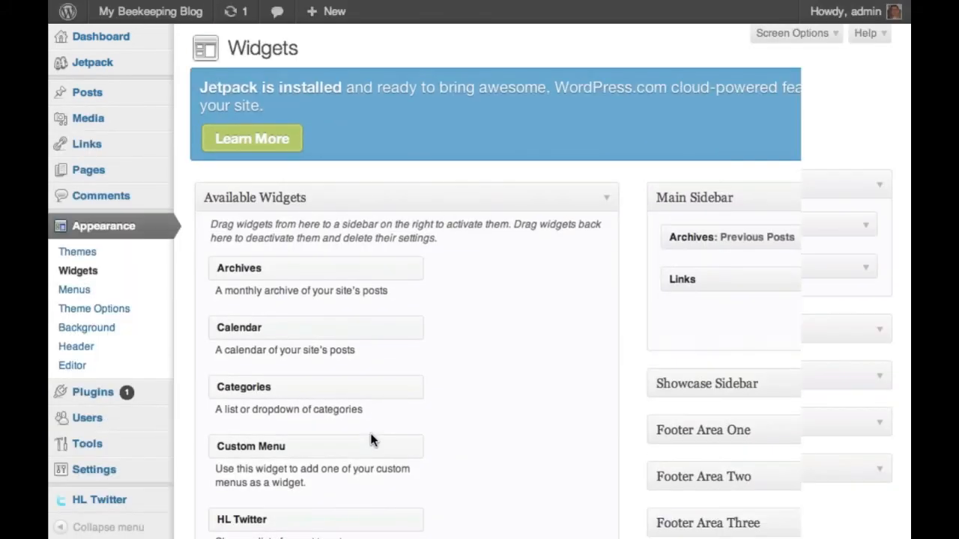
scroll(371, 433, "down", 1)
scroll(370, 437, "down", 2)
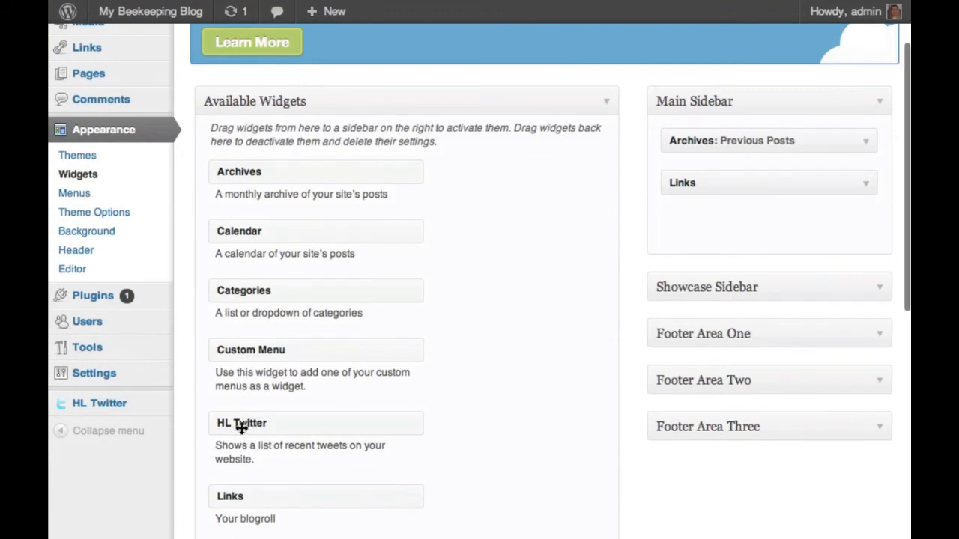
left_click_drag(242, 422, 688, 218)
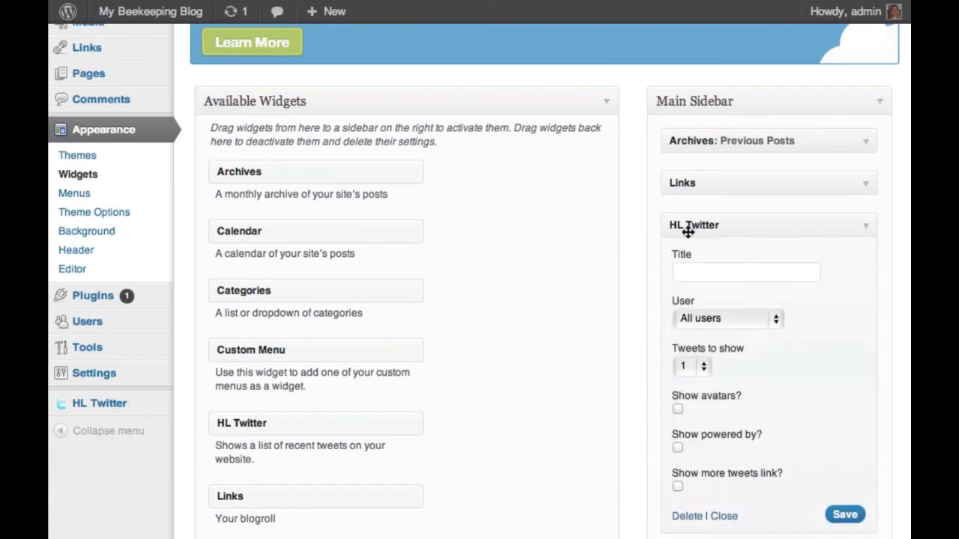
Title the HL Twitter widget "My Recent Tweets" and set its user to honeyandcandles.
left_click(708, 275)
type("My Recent")
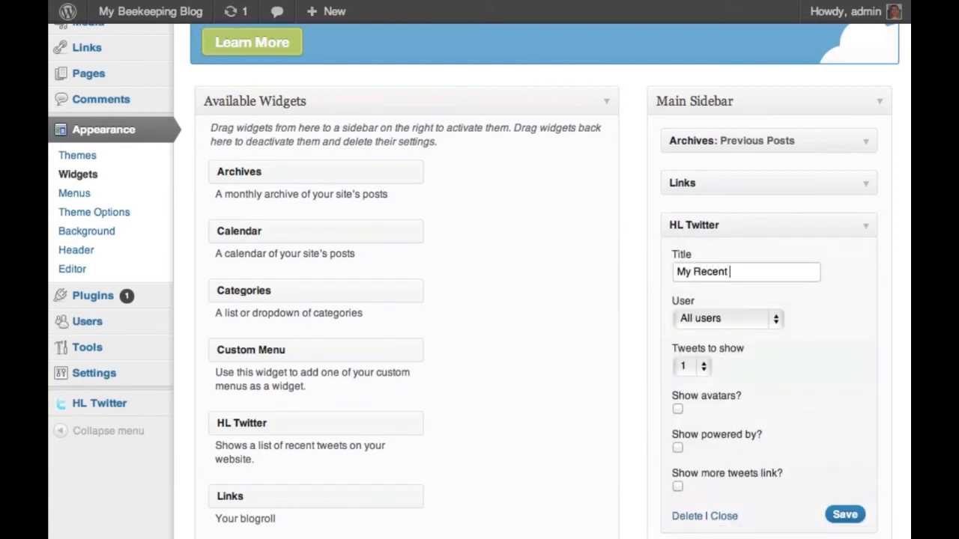
type(" Tweets")
left_click(778, 317)
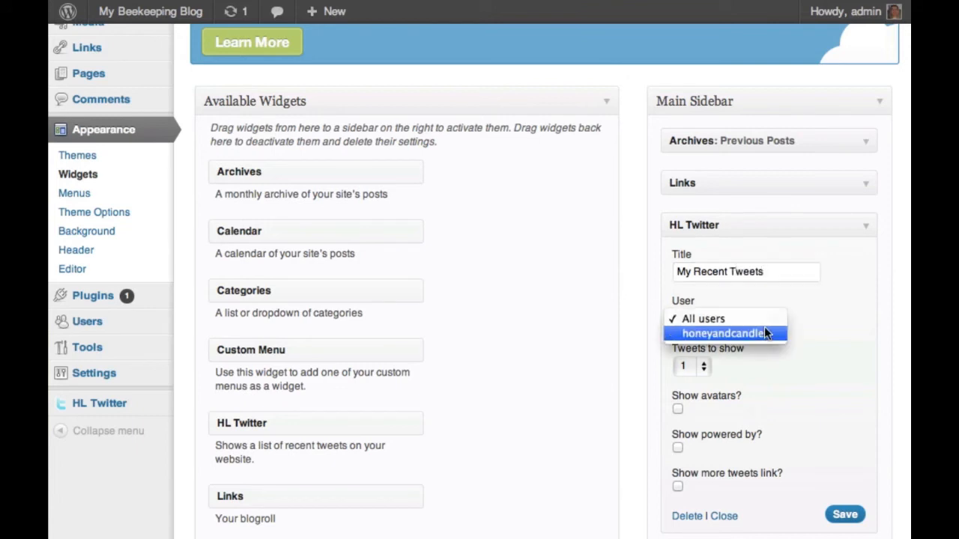
left_click(763, 331)
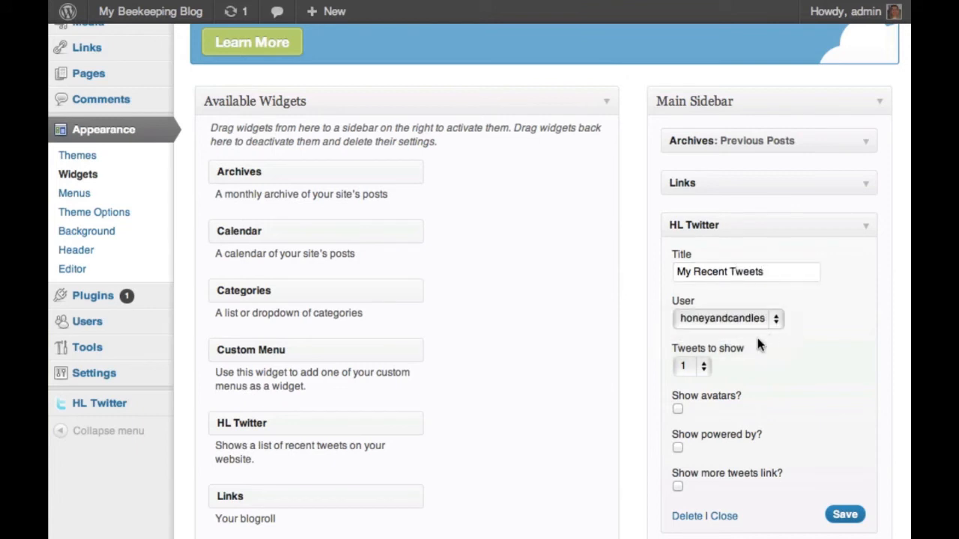
Set the HL Twitter widget to show 10 tweets with the more tweets link, then save and close it.
left_click(703, 367)
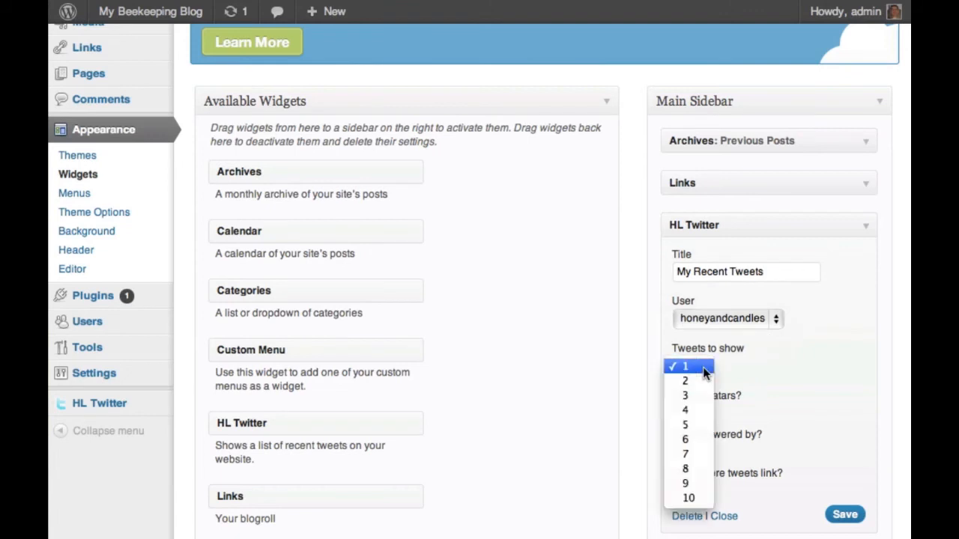
left_click(702, 496)
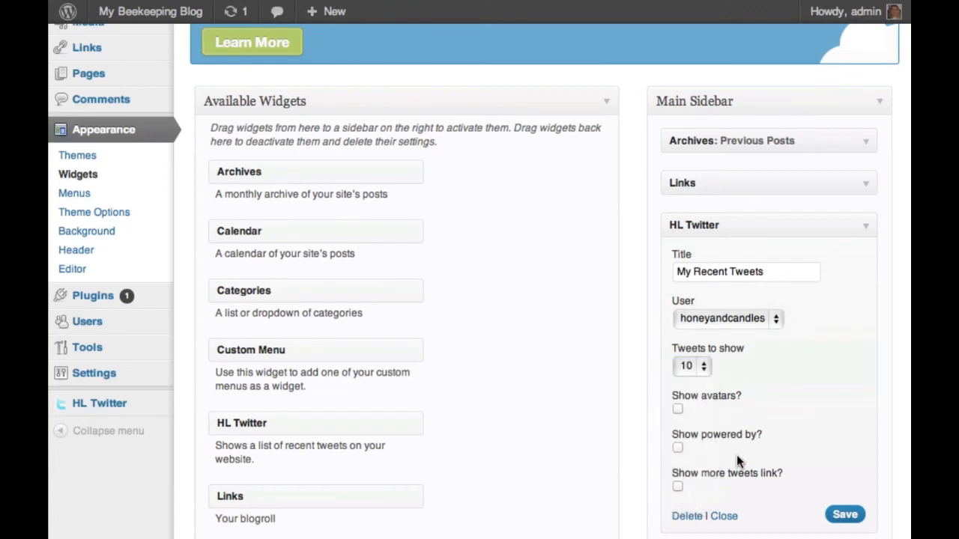
left_click(678, 489)
left_click(845, 515)
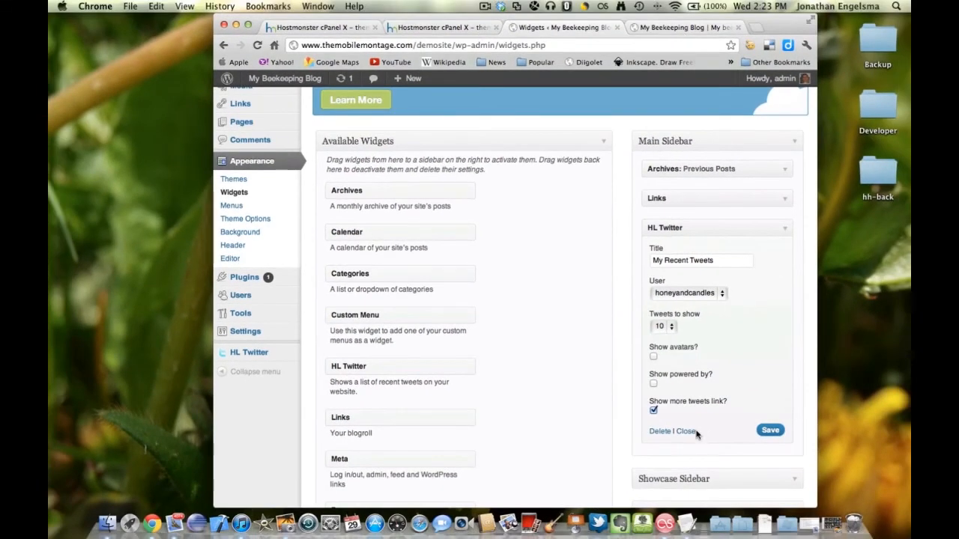
left_click(724, 516)
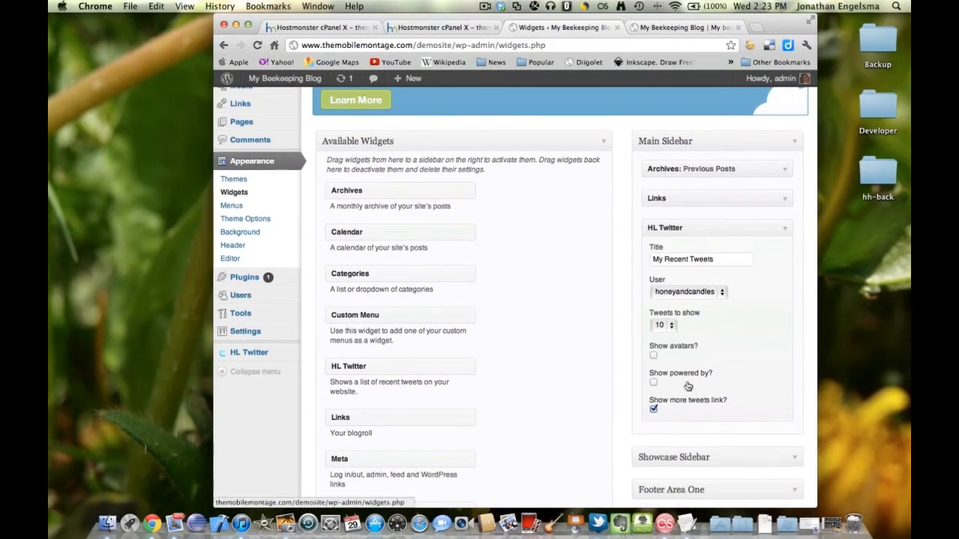
Reload the live blog and examine the recent tweets list in its sidebar.
left_click(657, 29)
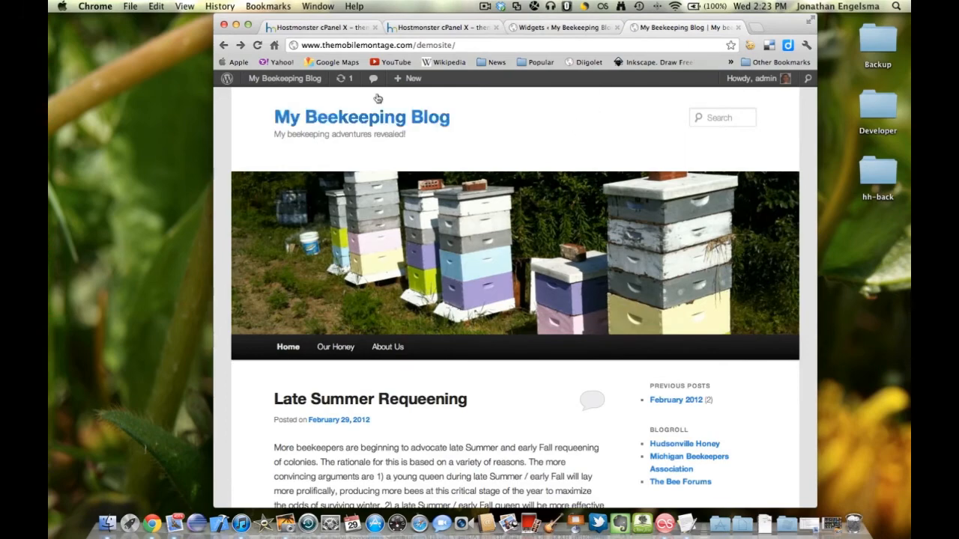
left_click(257, 45)
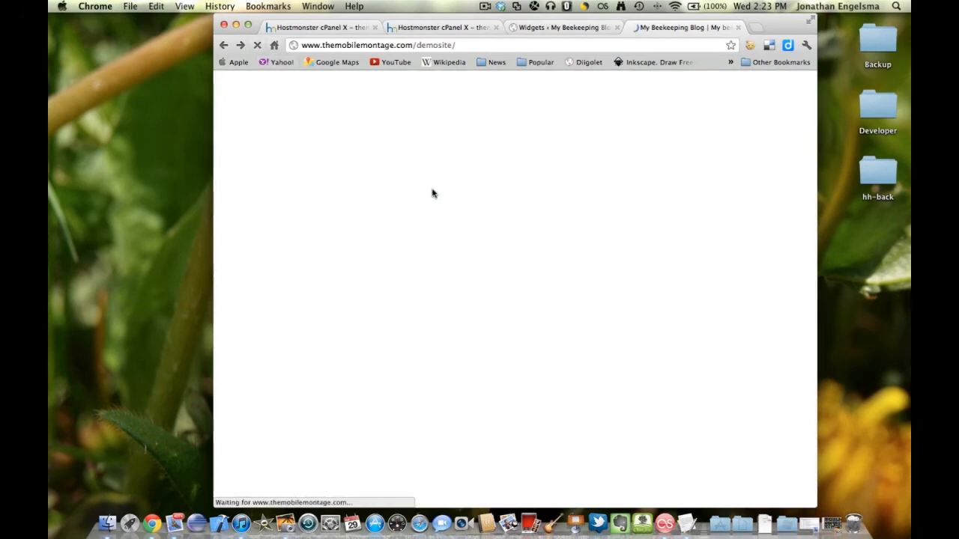
scroll(435, 193, "down", 6)
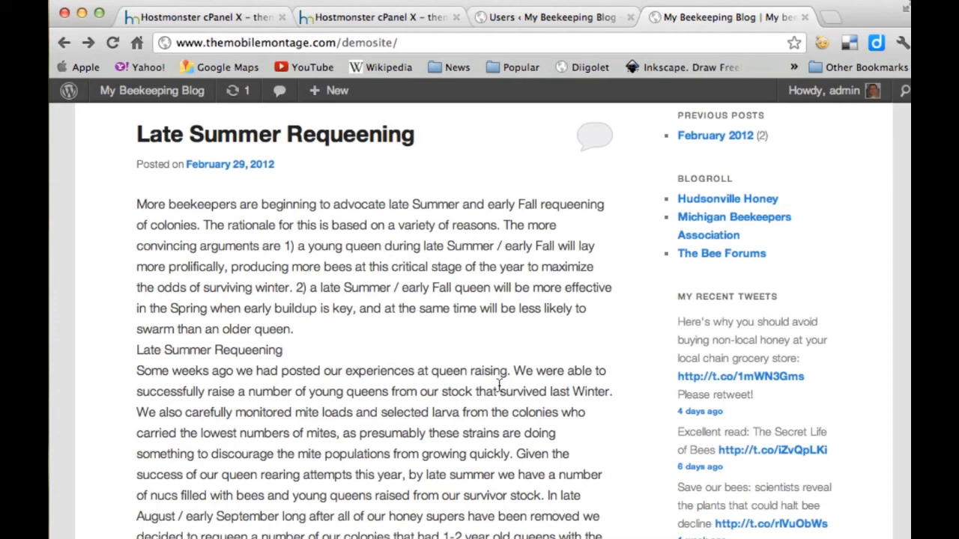
scroll(707, 436, "down", 5)
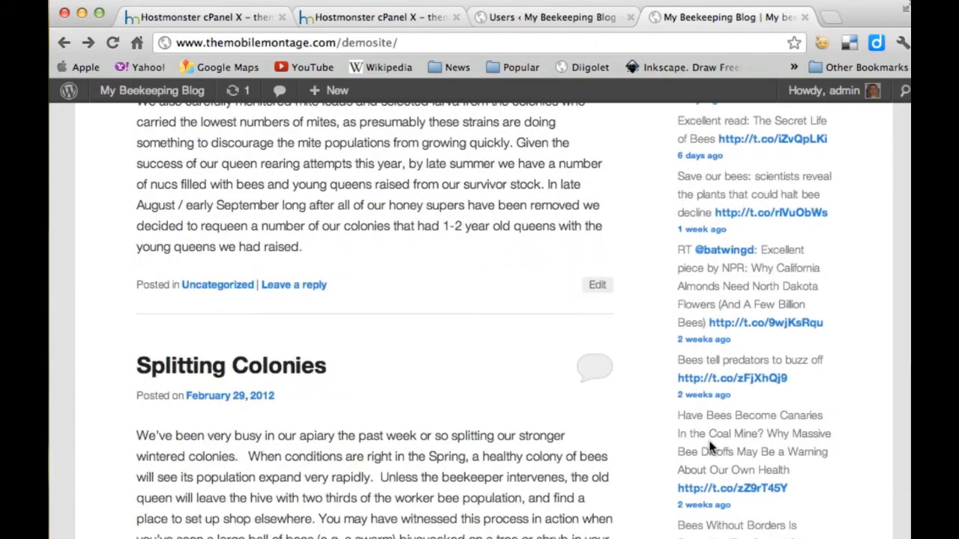
scroll(710, 442, "down", 3)
scroll(710, 442, "up", 4)
scroll(709, 442, "down", 5)
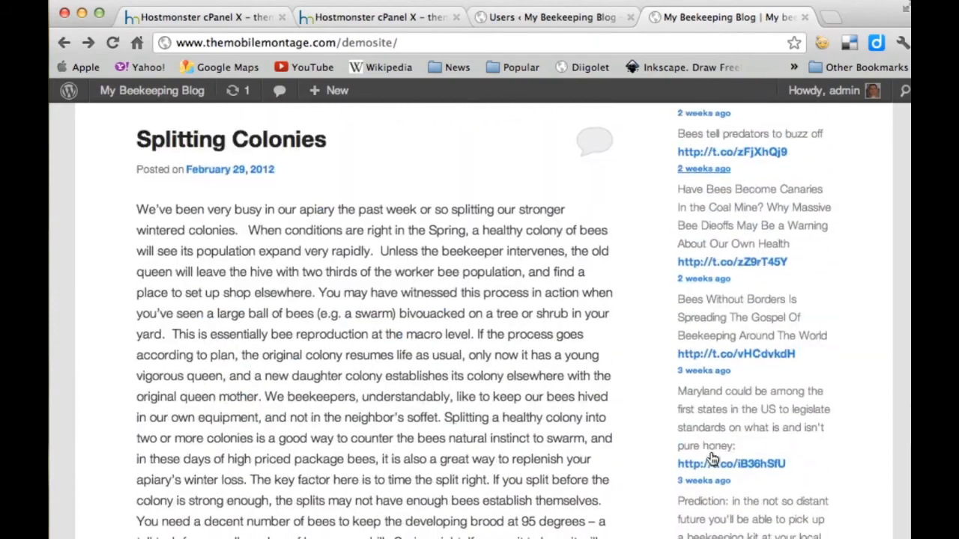
scroll(711, 458, "down", 3)
scroll(710, 456, "up", 8)
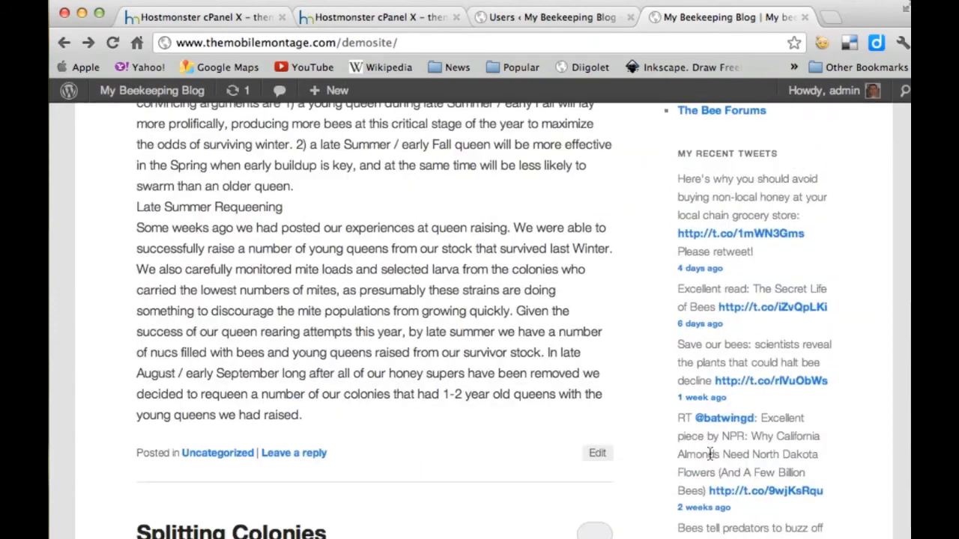
scroll(711, 454, "up", 4)
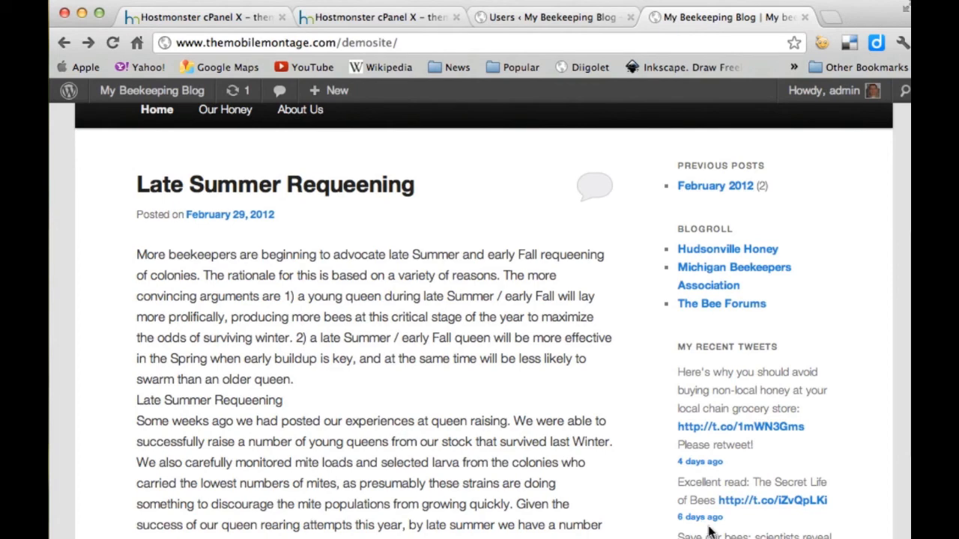
scroll(608, 473, "up", 1)
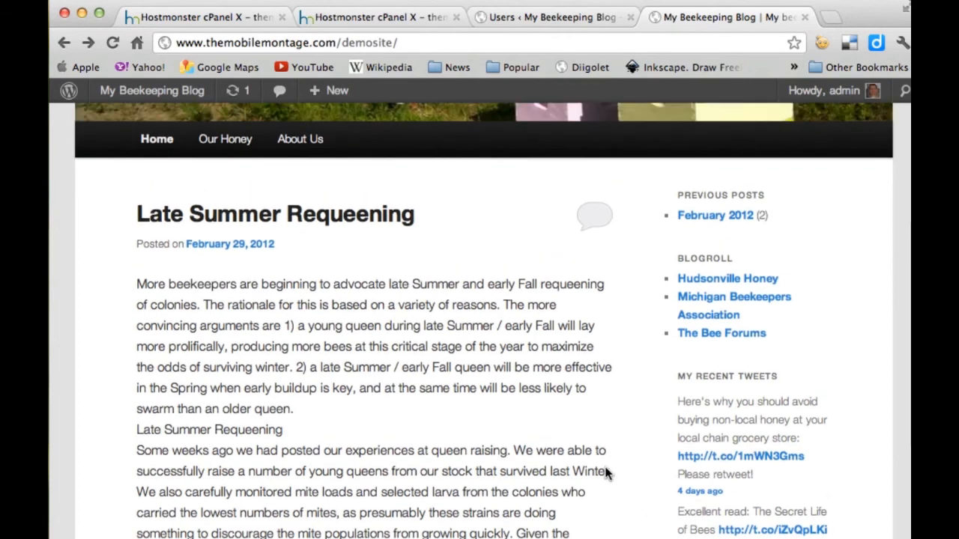
scroll(608, 474, "up", 10)
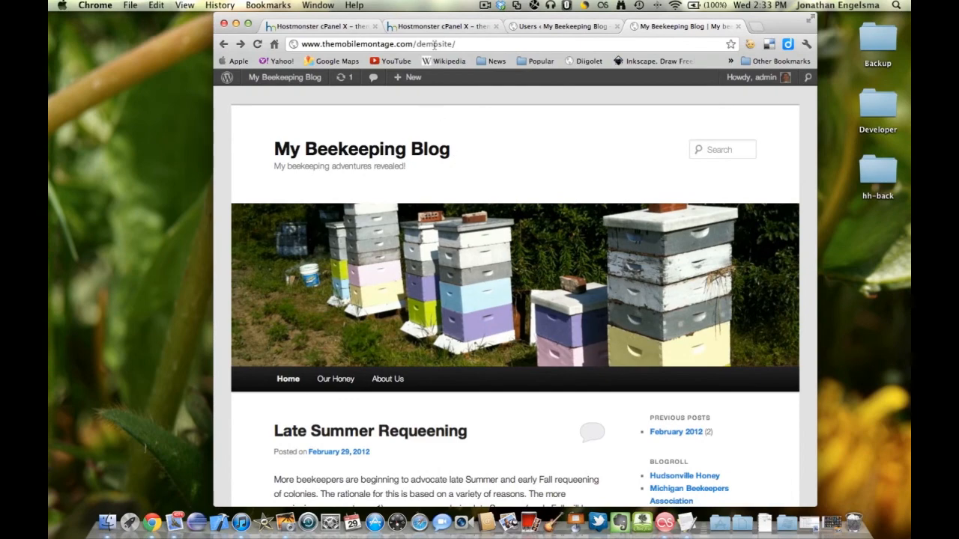
Open the Hudsonville Honey website at hudsonvillehoney.com in place of the live blog.
left_click(433, 45)
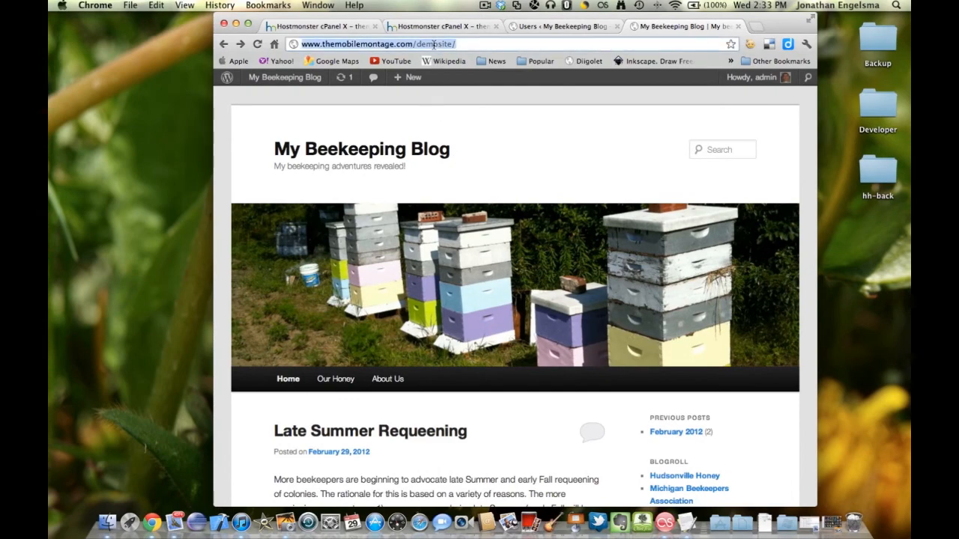
type("hudsonvillehoney.com")
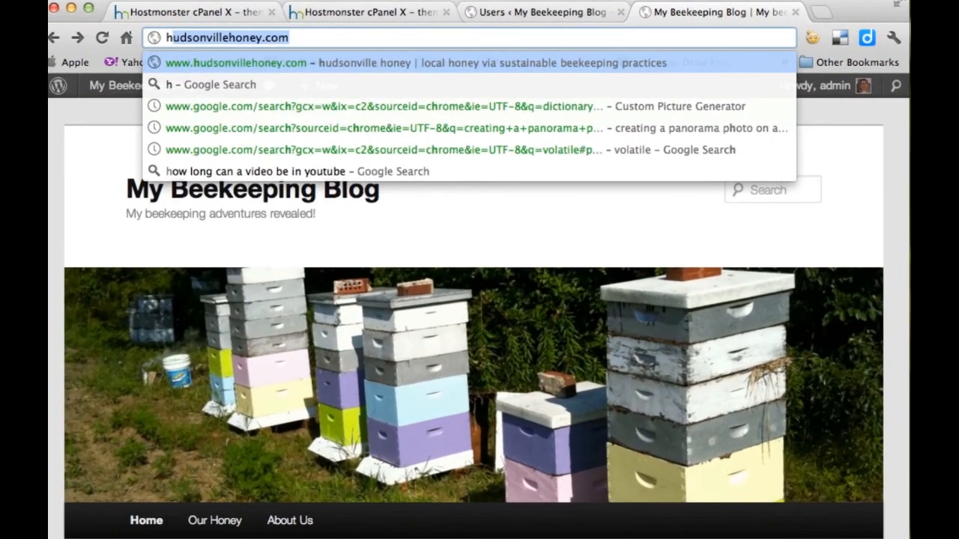
key("Return")
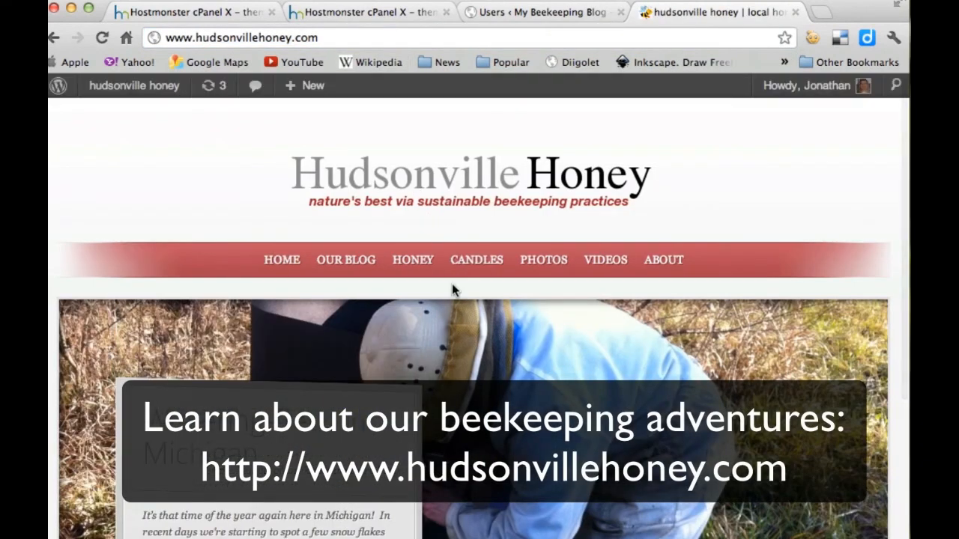
Go to the mobile montage website at themobilemontage.com.
left_click(322, 39)
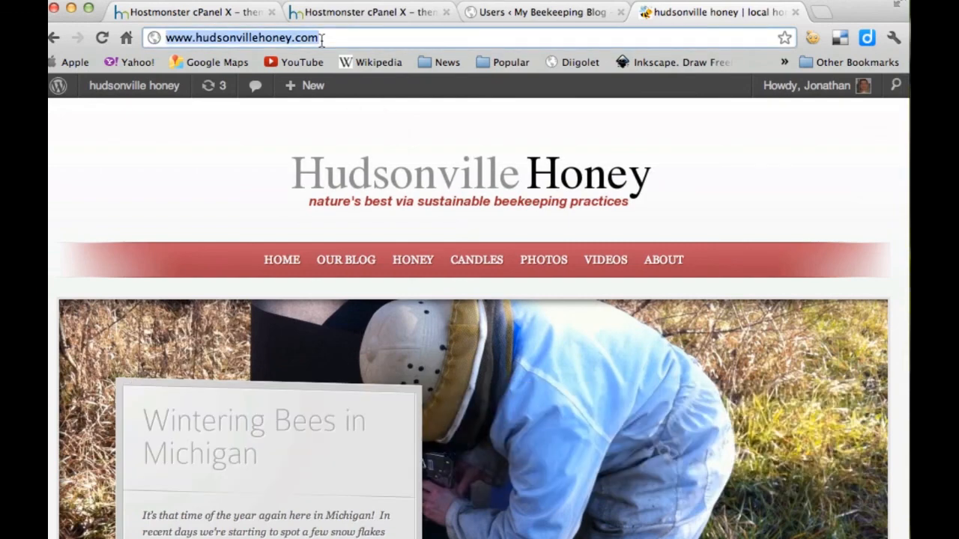
type("themobilemontage")
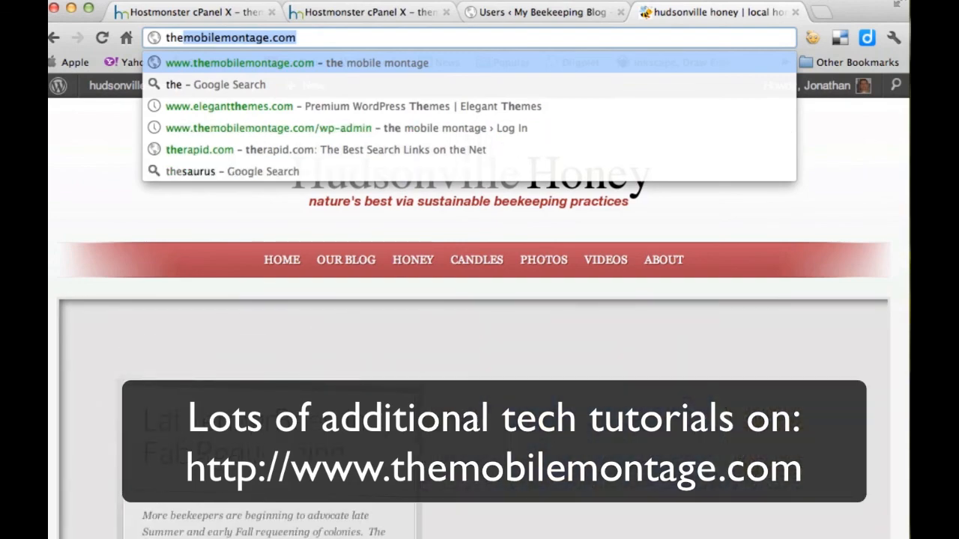
key("Return")
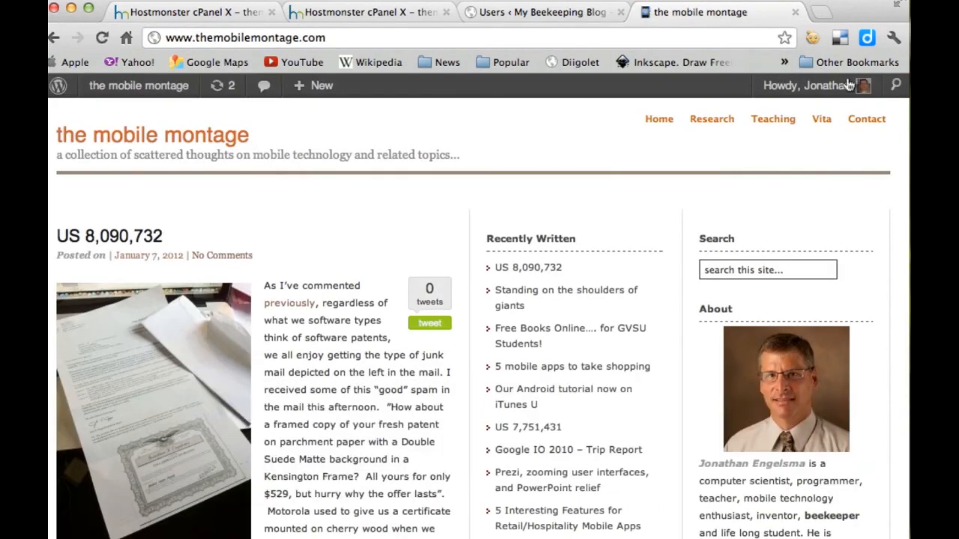
Open the site's Teaching page, look through it, and follow its link to the Screencast and Prezi Tutorial page.
left_click(773, 120)
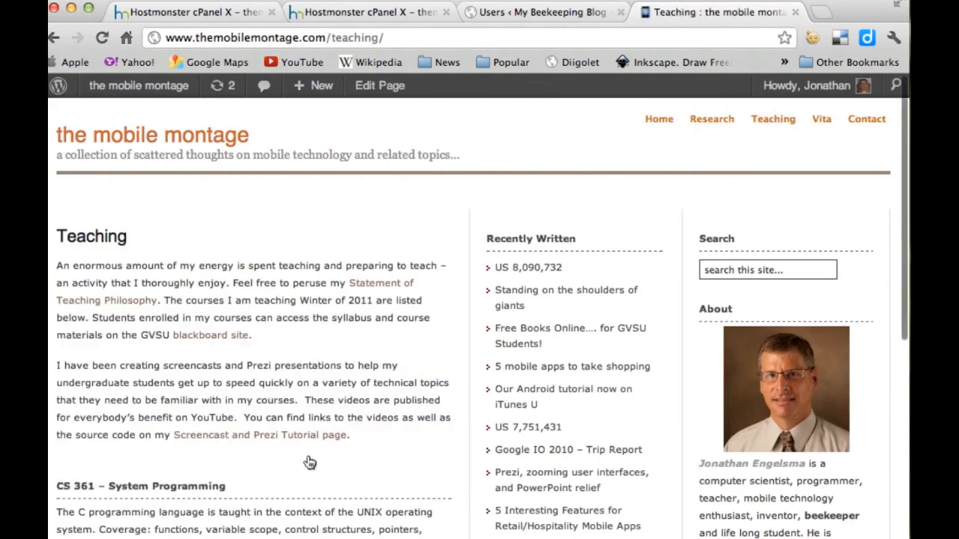
scroll(311, 461, "down", 1)
scroll(310, 465, "down", 5)
scroll(311, 463, "up", 6)
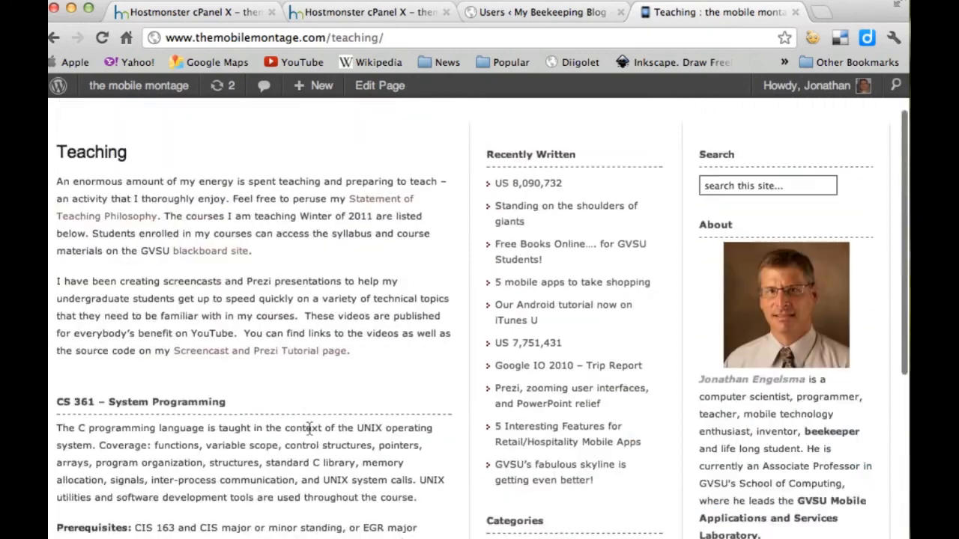
left_click(265, 436)
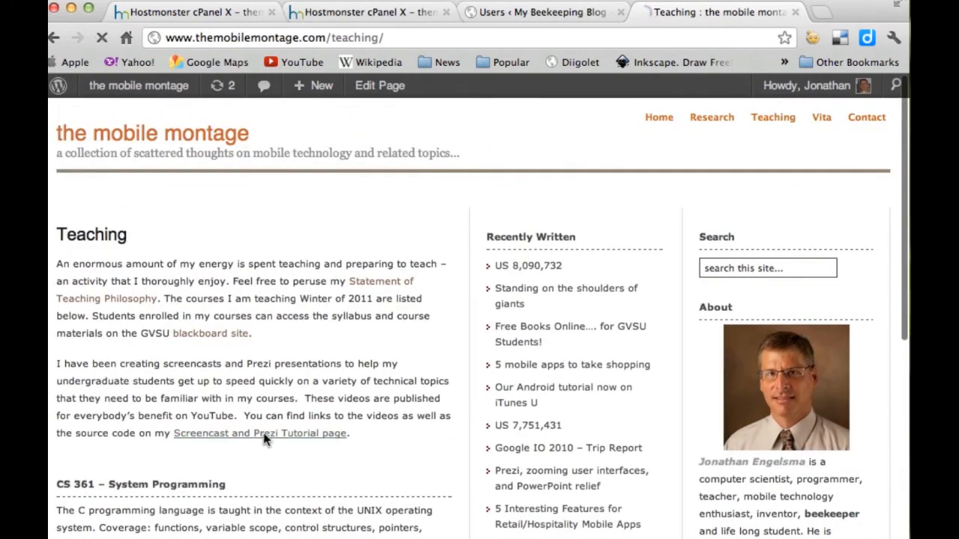